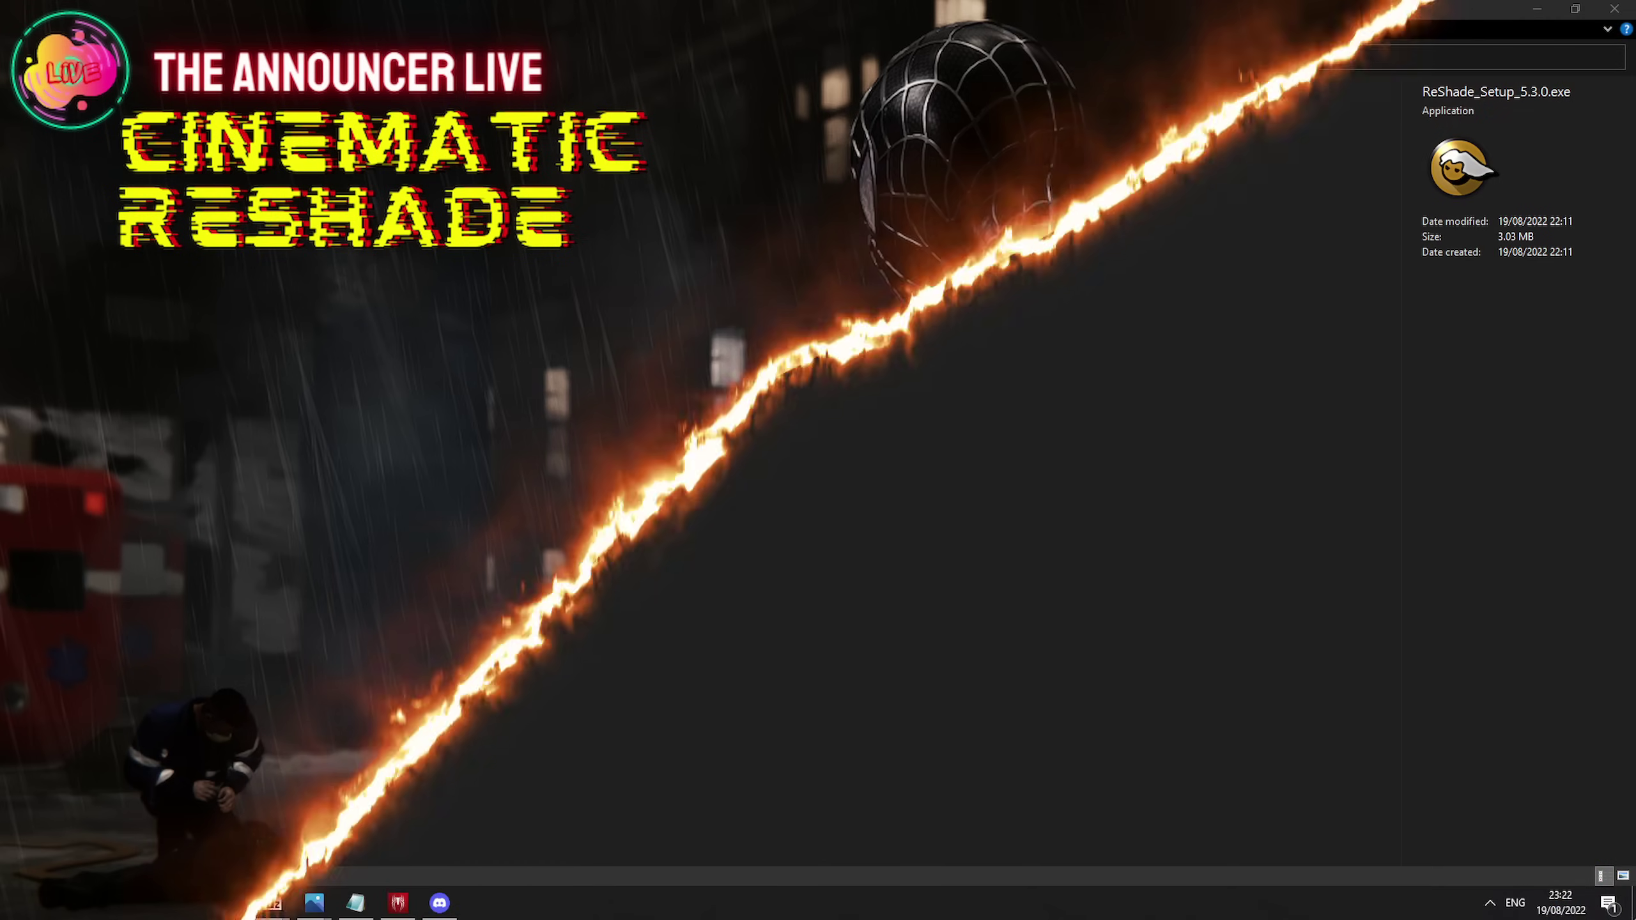
Download ReShade 5.3.0 from the ReShade website and open the downloaded setup
left_click(550, 825)
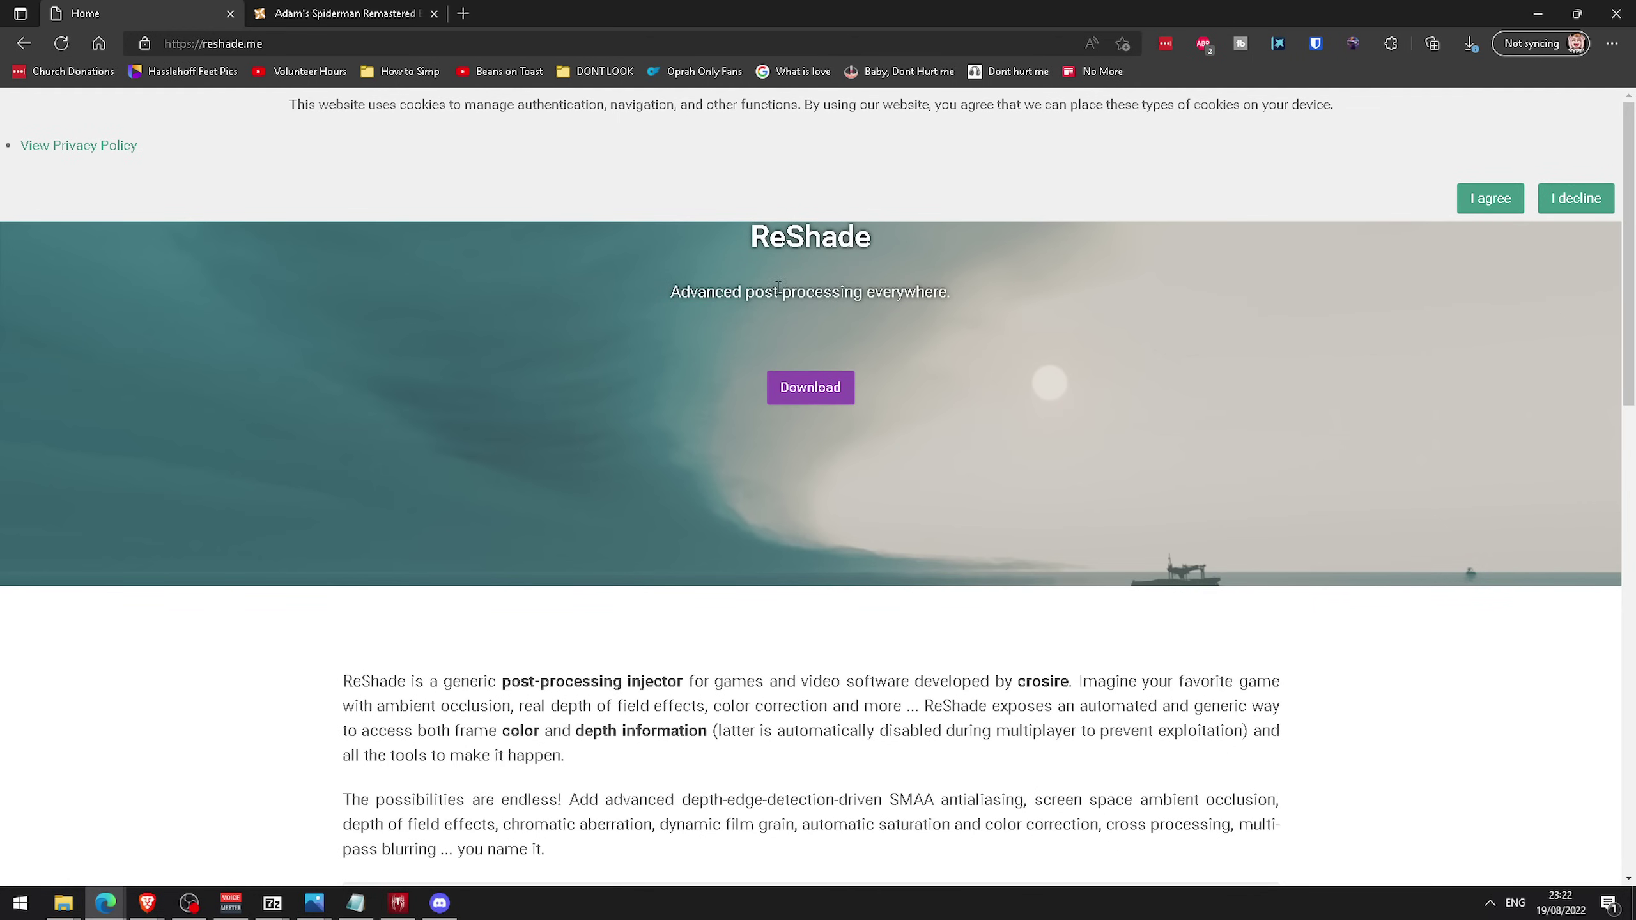
left_click(171, 44)
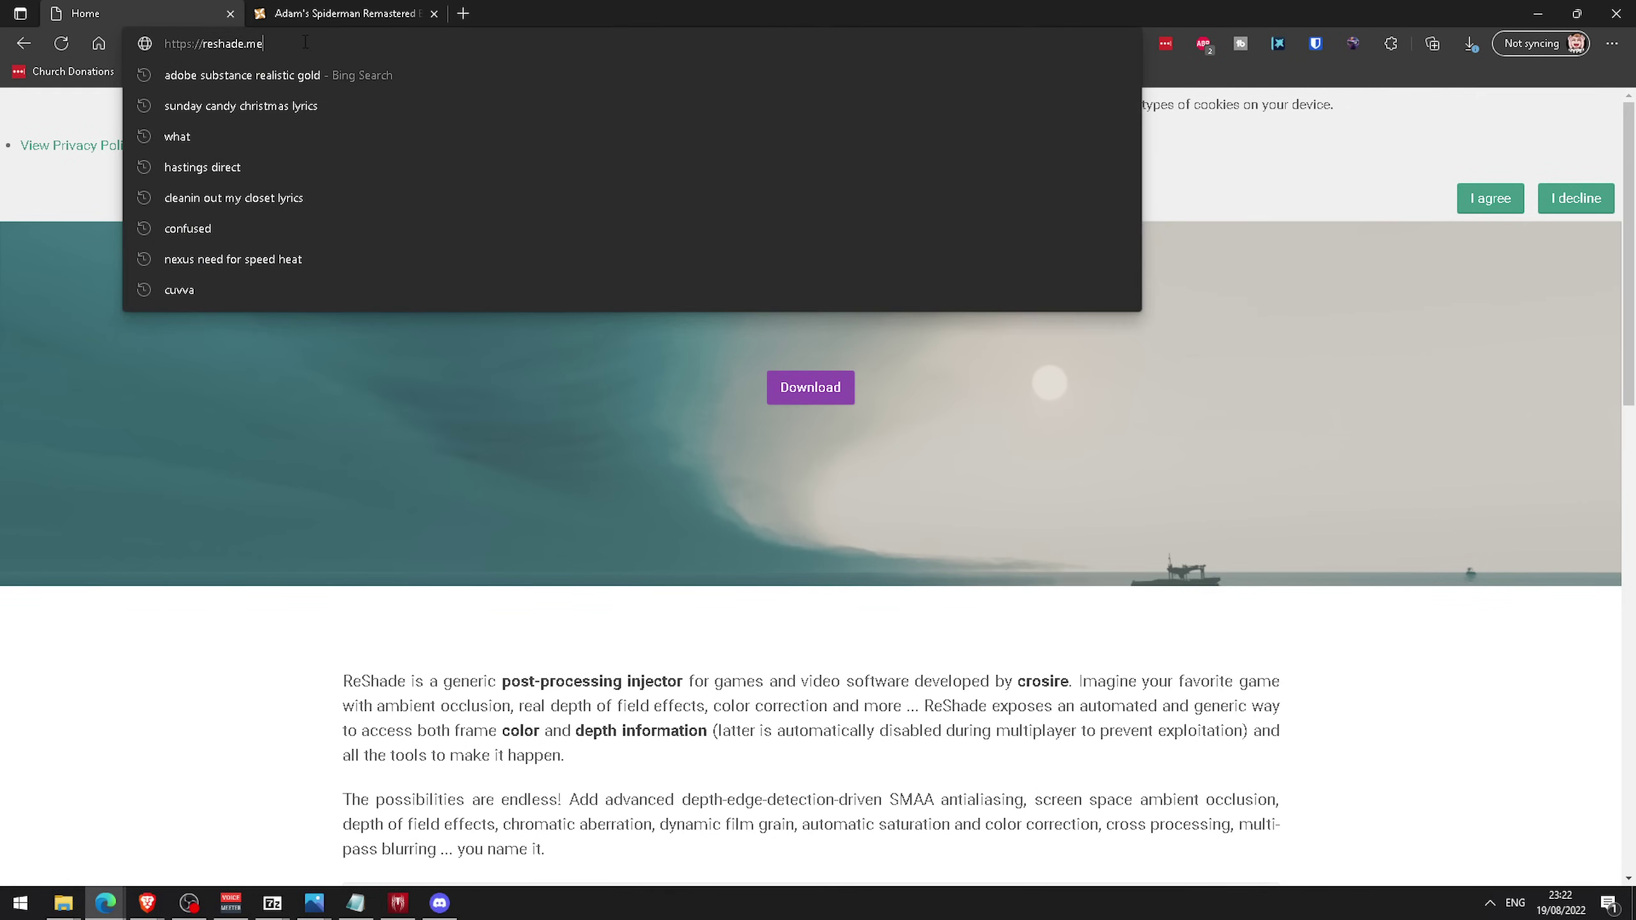
left_click(643, 533)
left_click(781, 392)
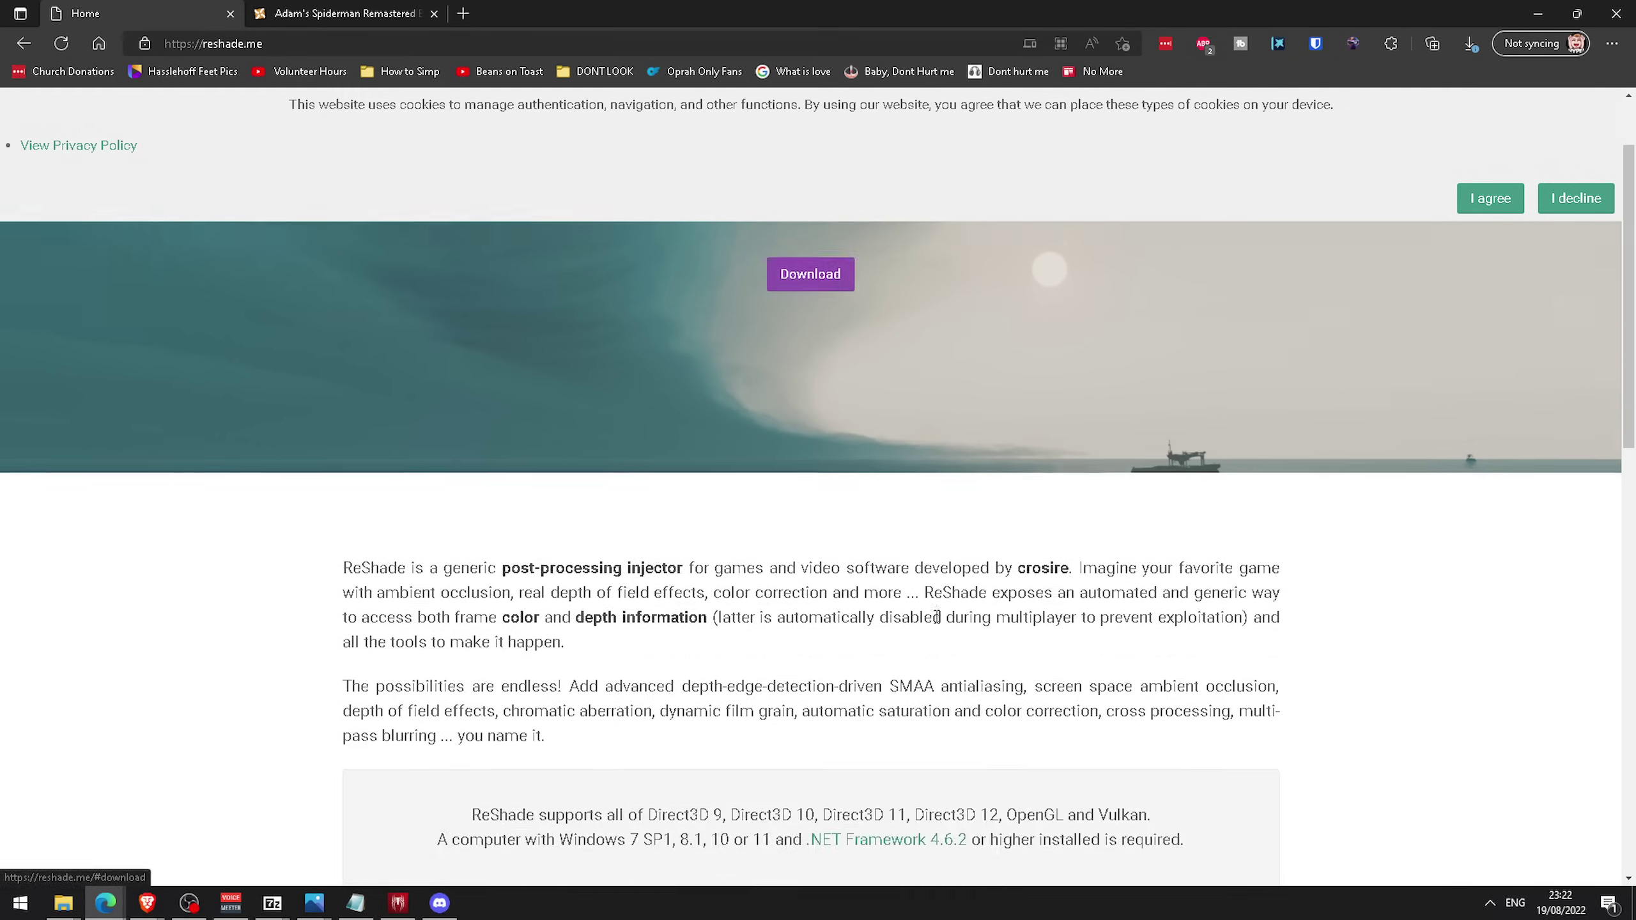
left_click(808, 643)
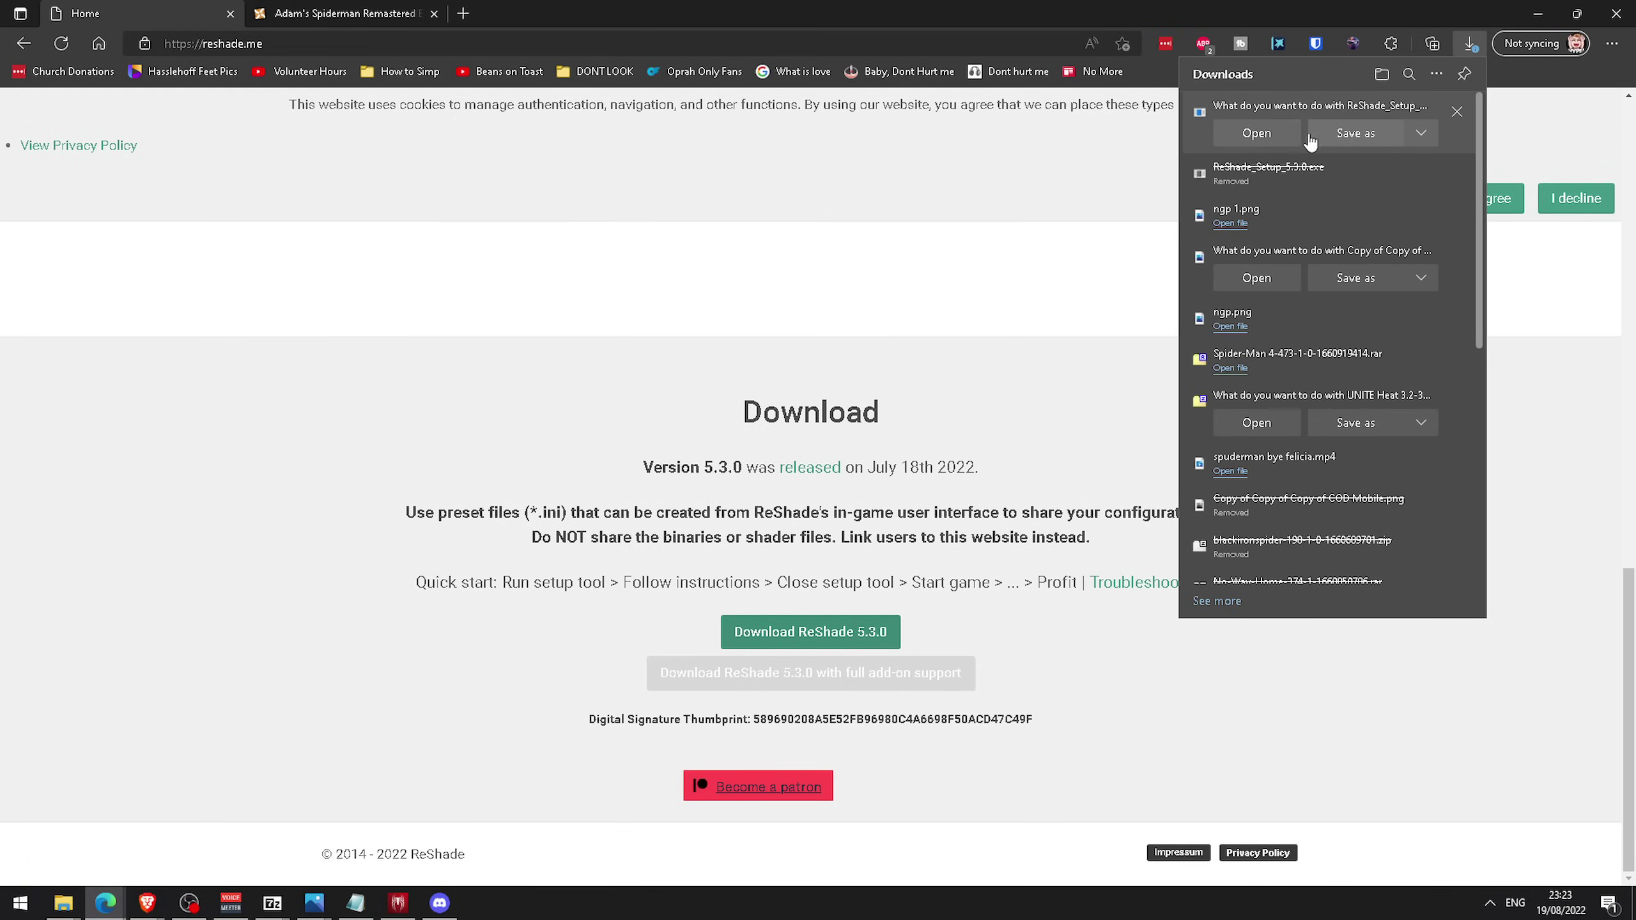
left_click(1295, 136)
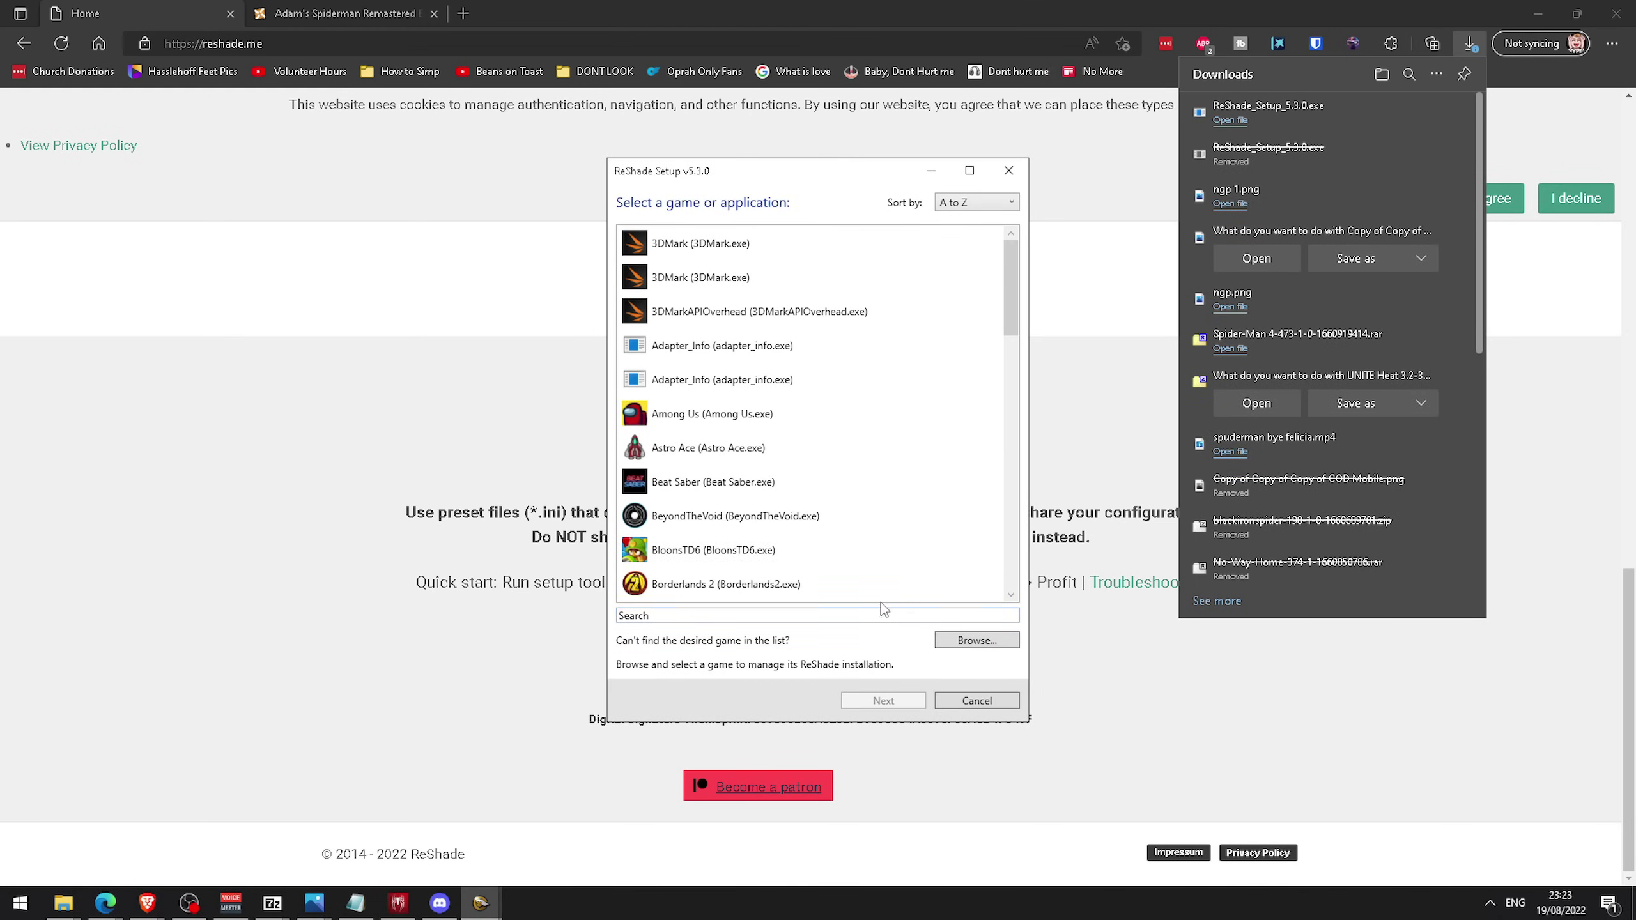
left_click_drag(1010, 262, 1010, 563)
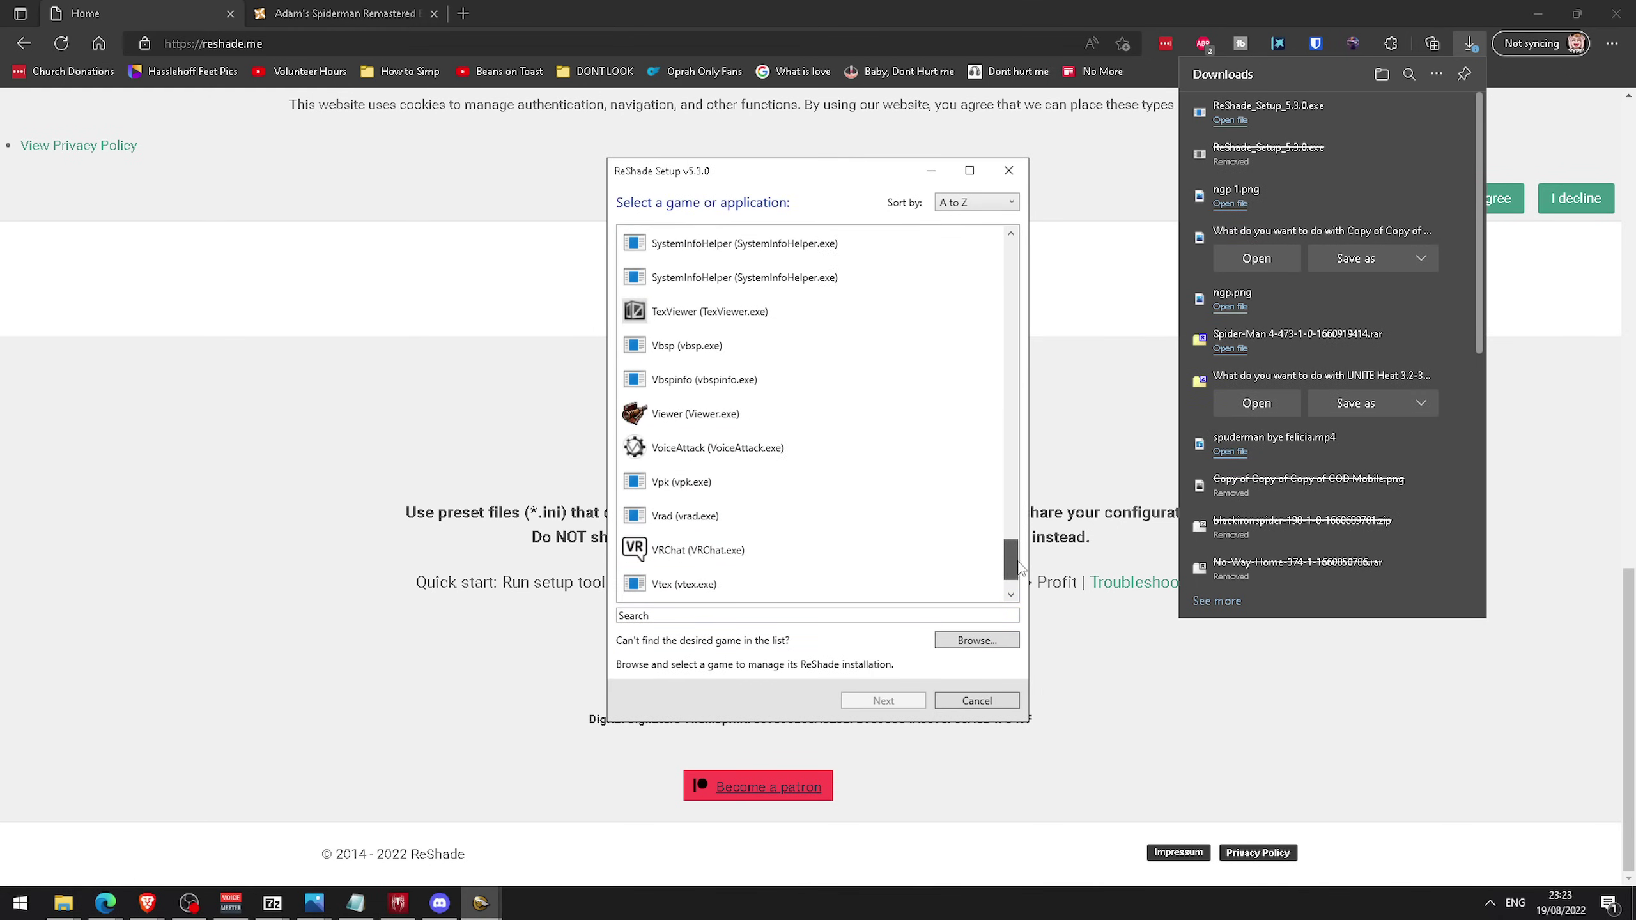
Point ReShade Setup at Spider-Man.exe in the game folder and continue
left_click(977, 641)
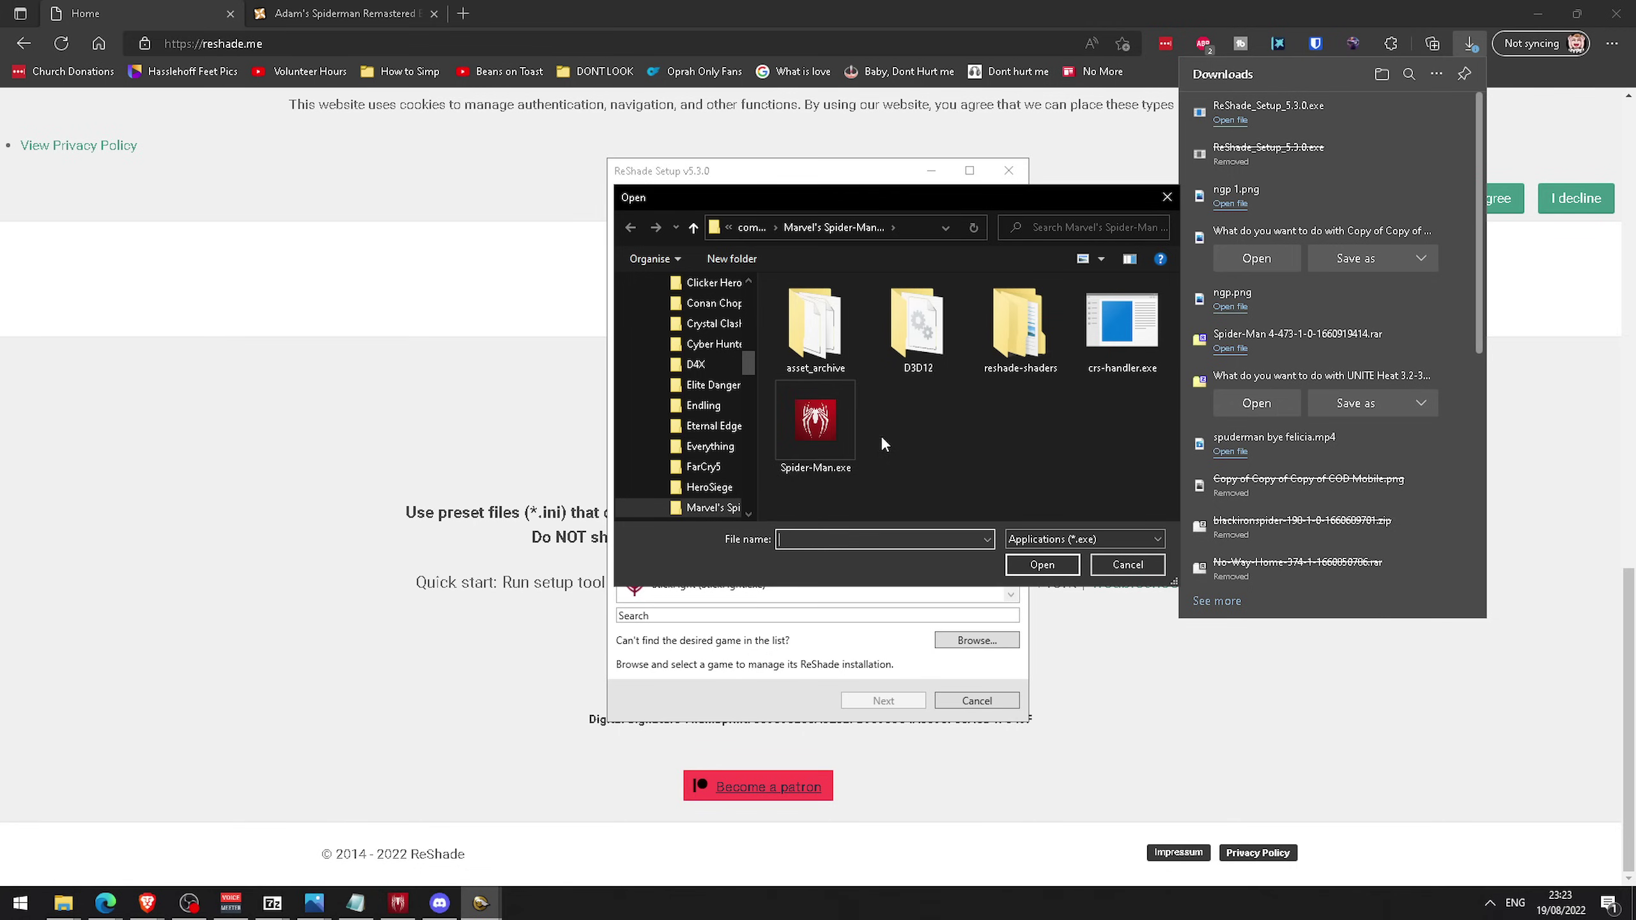
double_click(842, 441)
left_click(1115, 161)
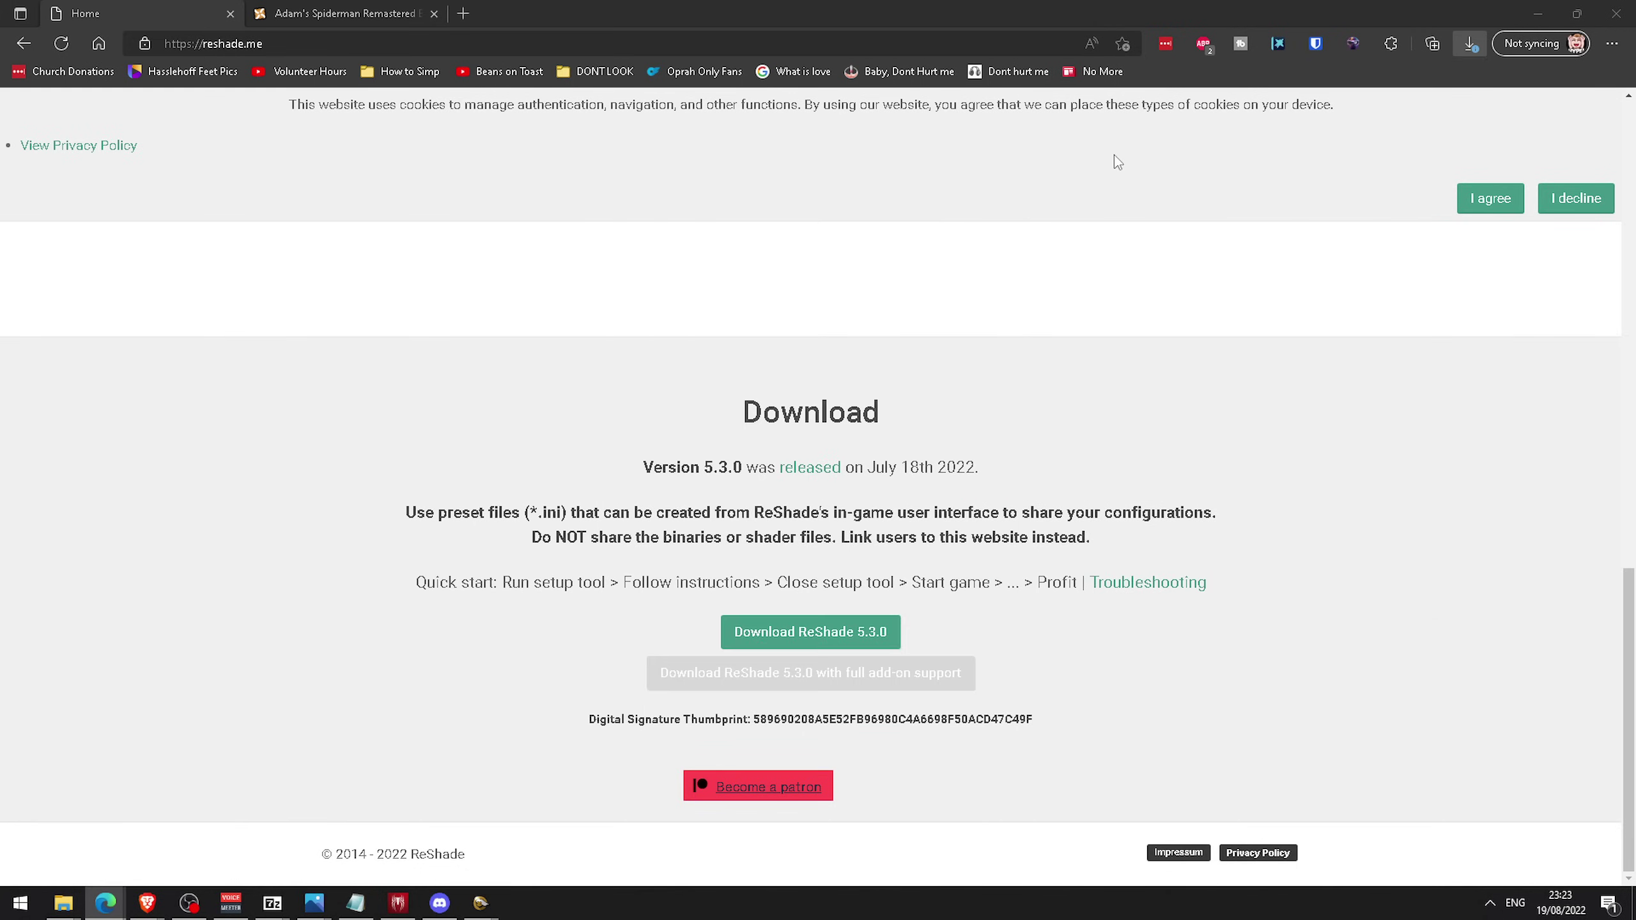
mouse_move(480, 904)
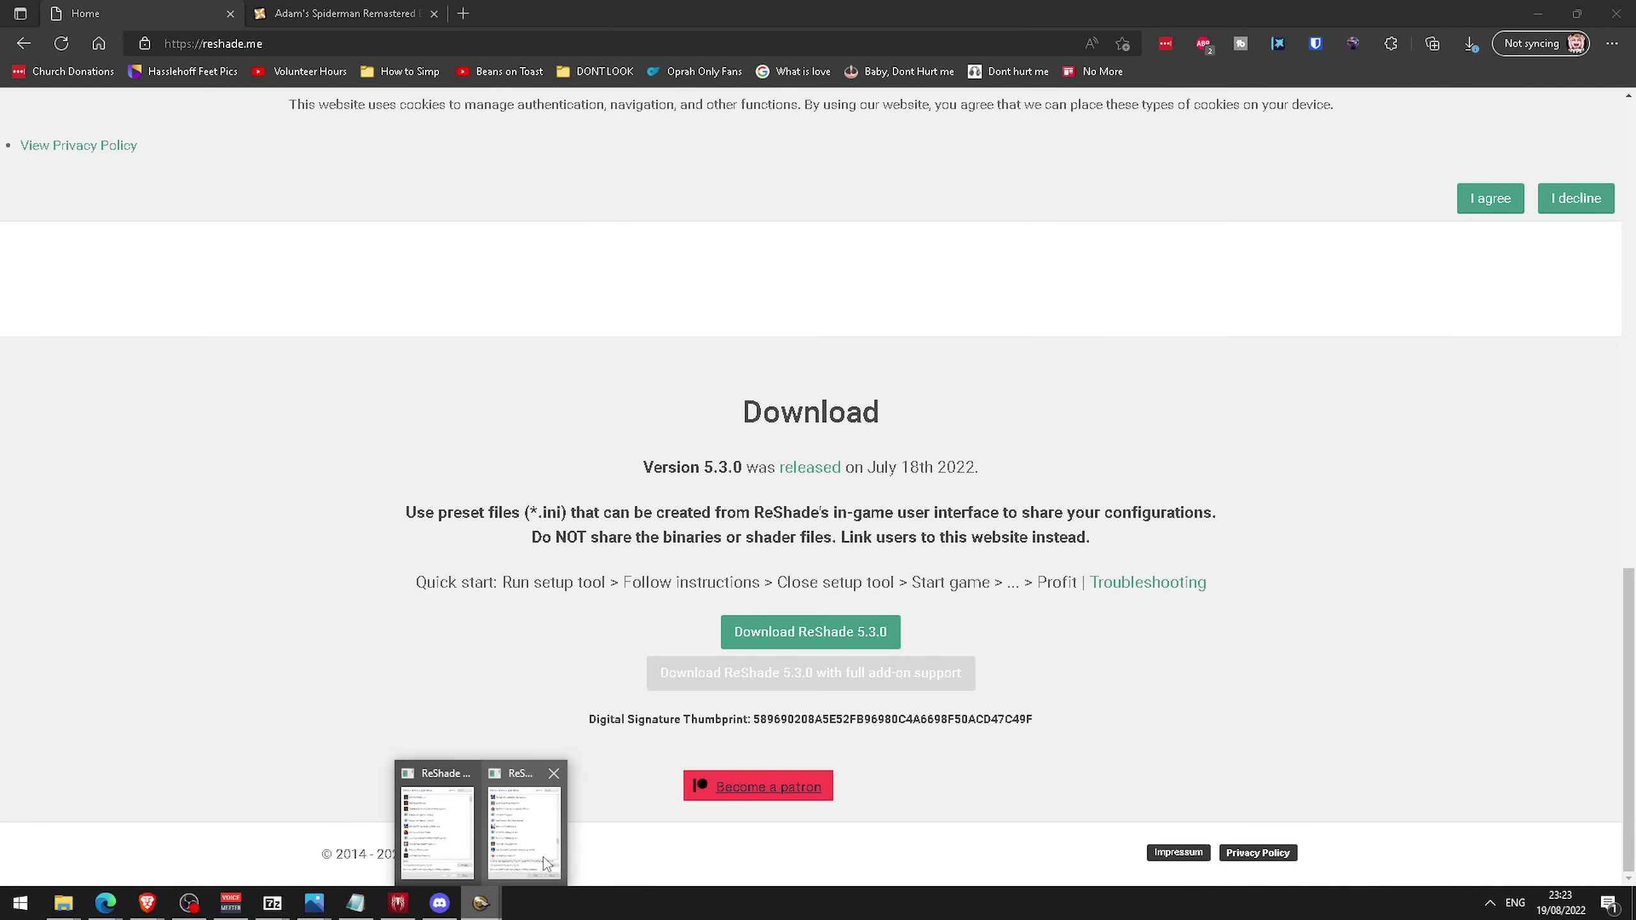
left_click(544, 857)
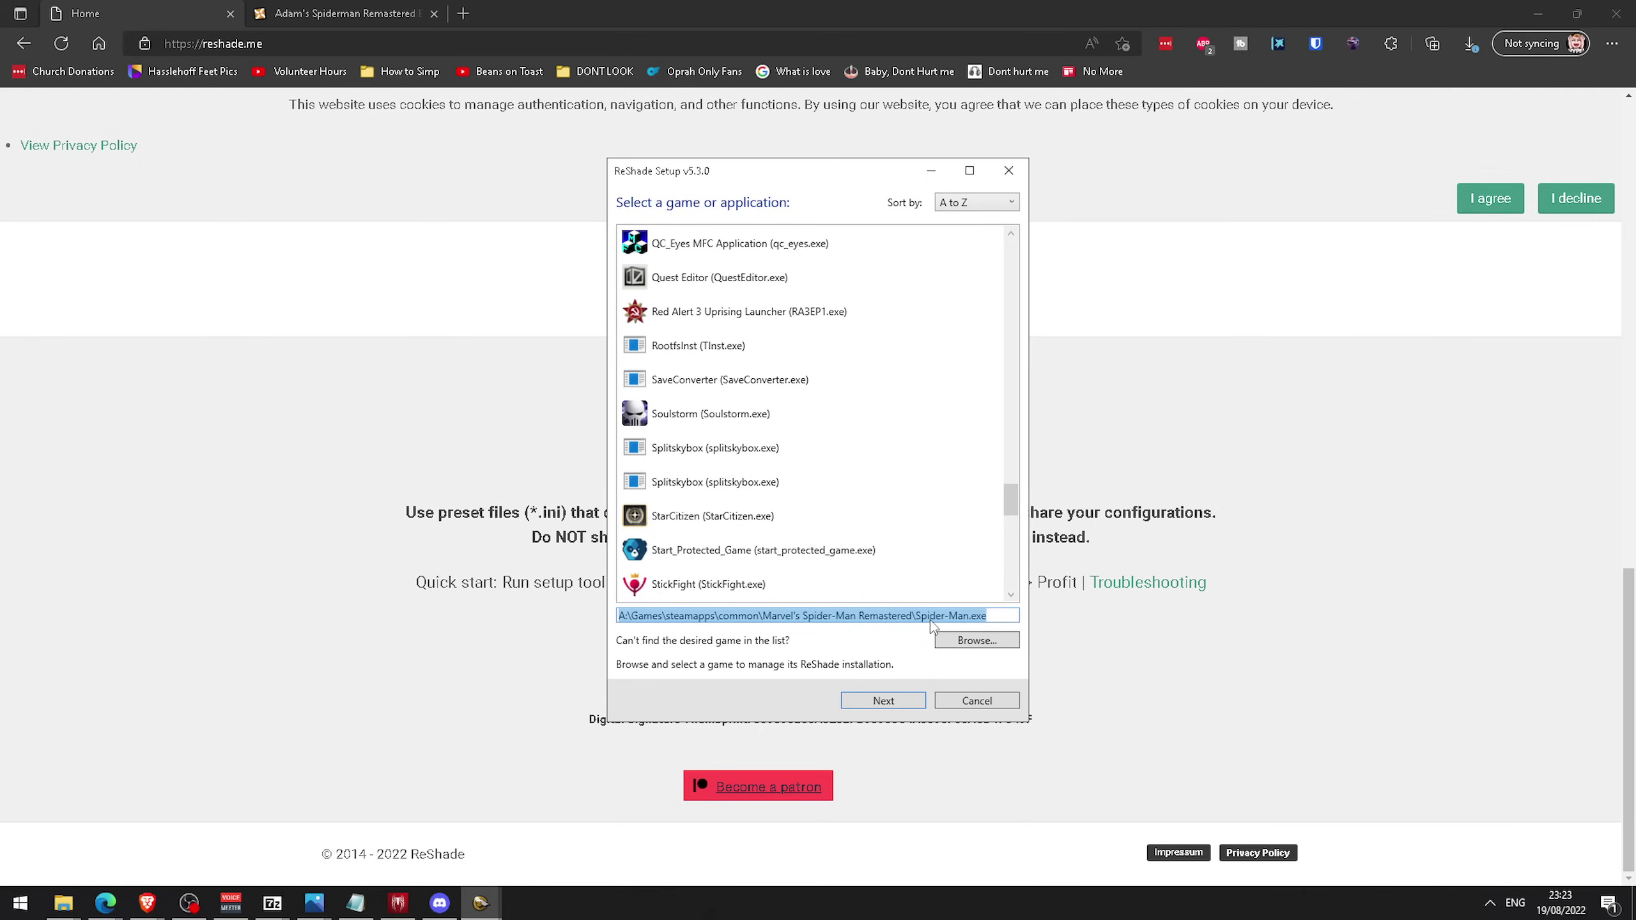
left_click(877, 708)
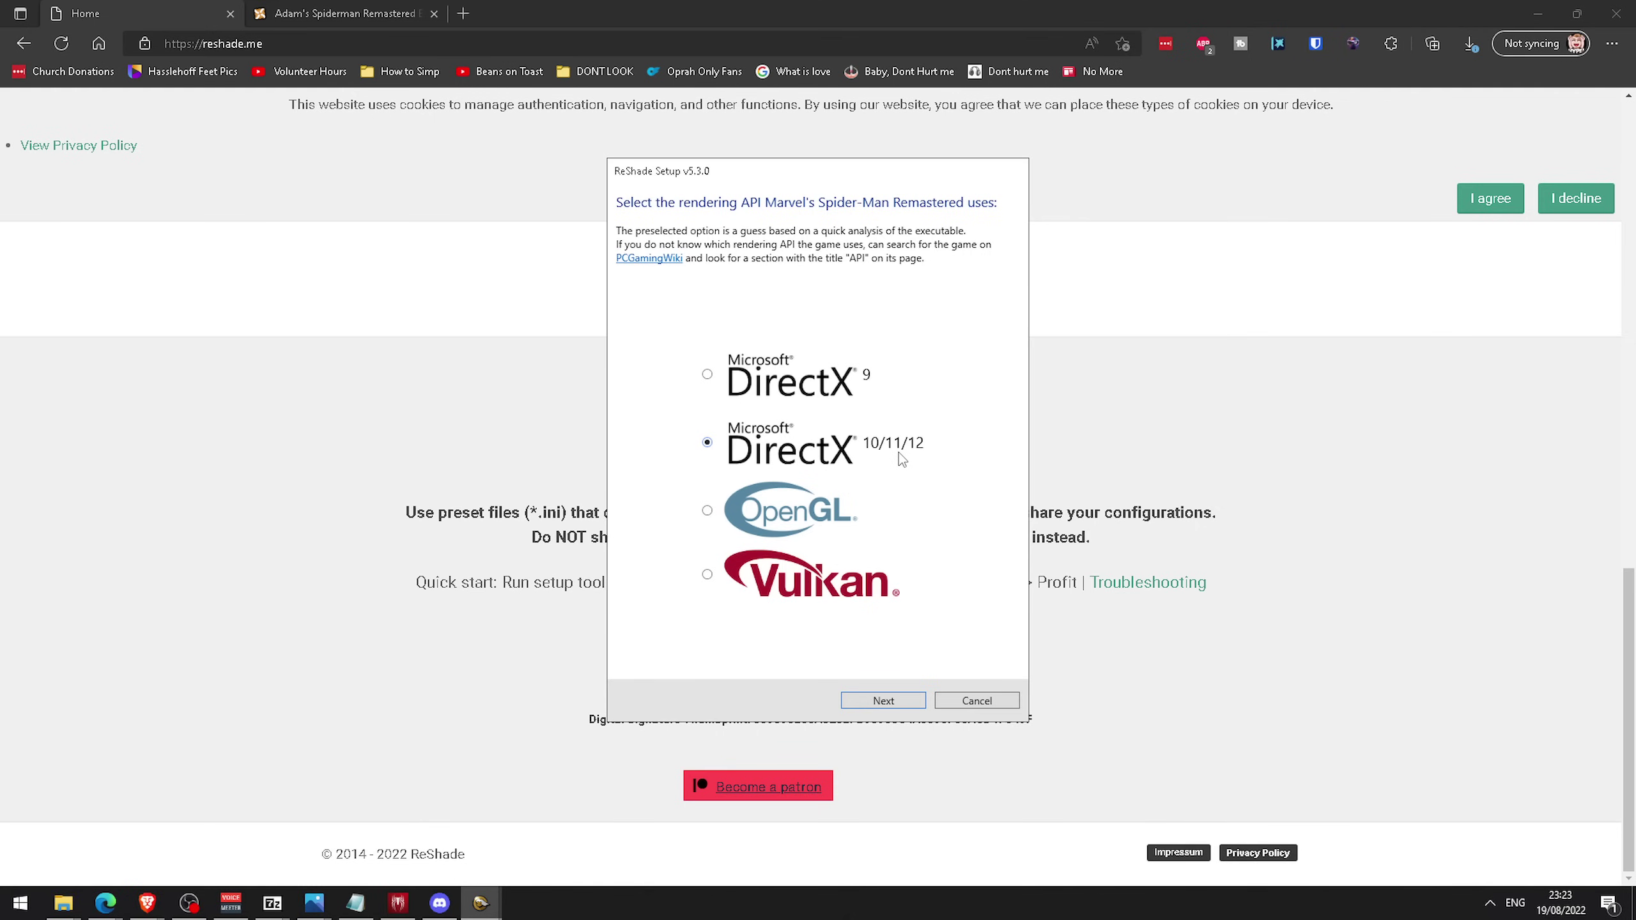
Keep DirectX 10/11/12, choose Modify, and use the ASE_Cinematic.ini preset
left_click(900, 701)
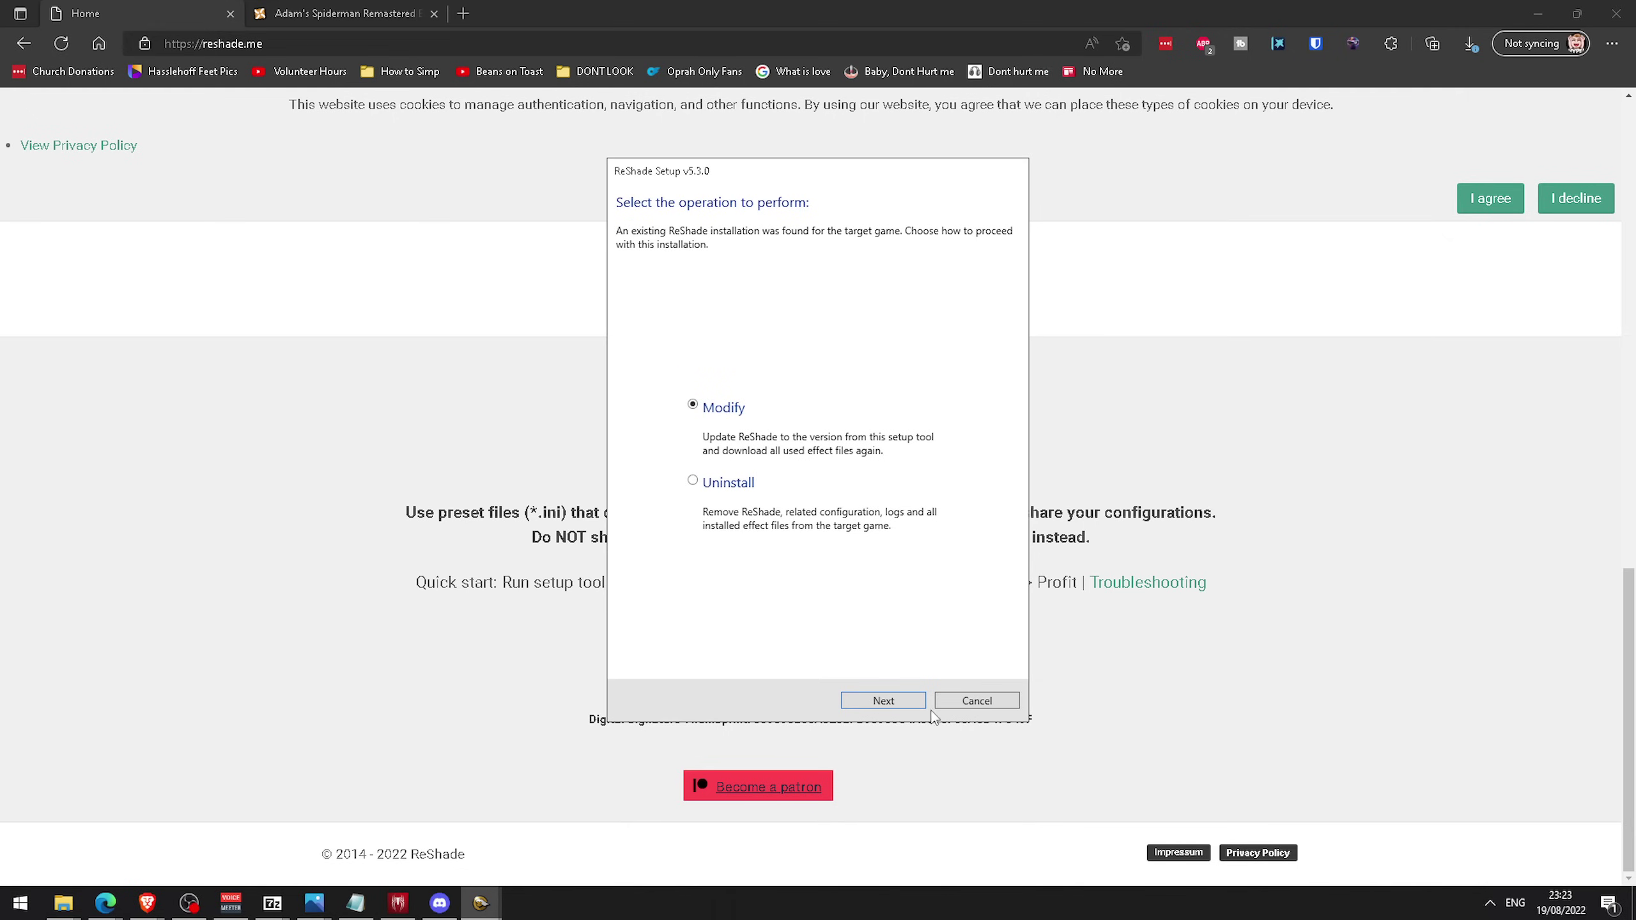
left_click(900, 704)
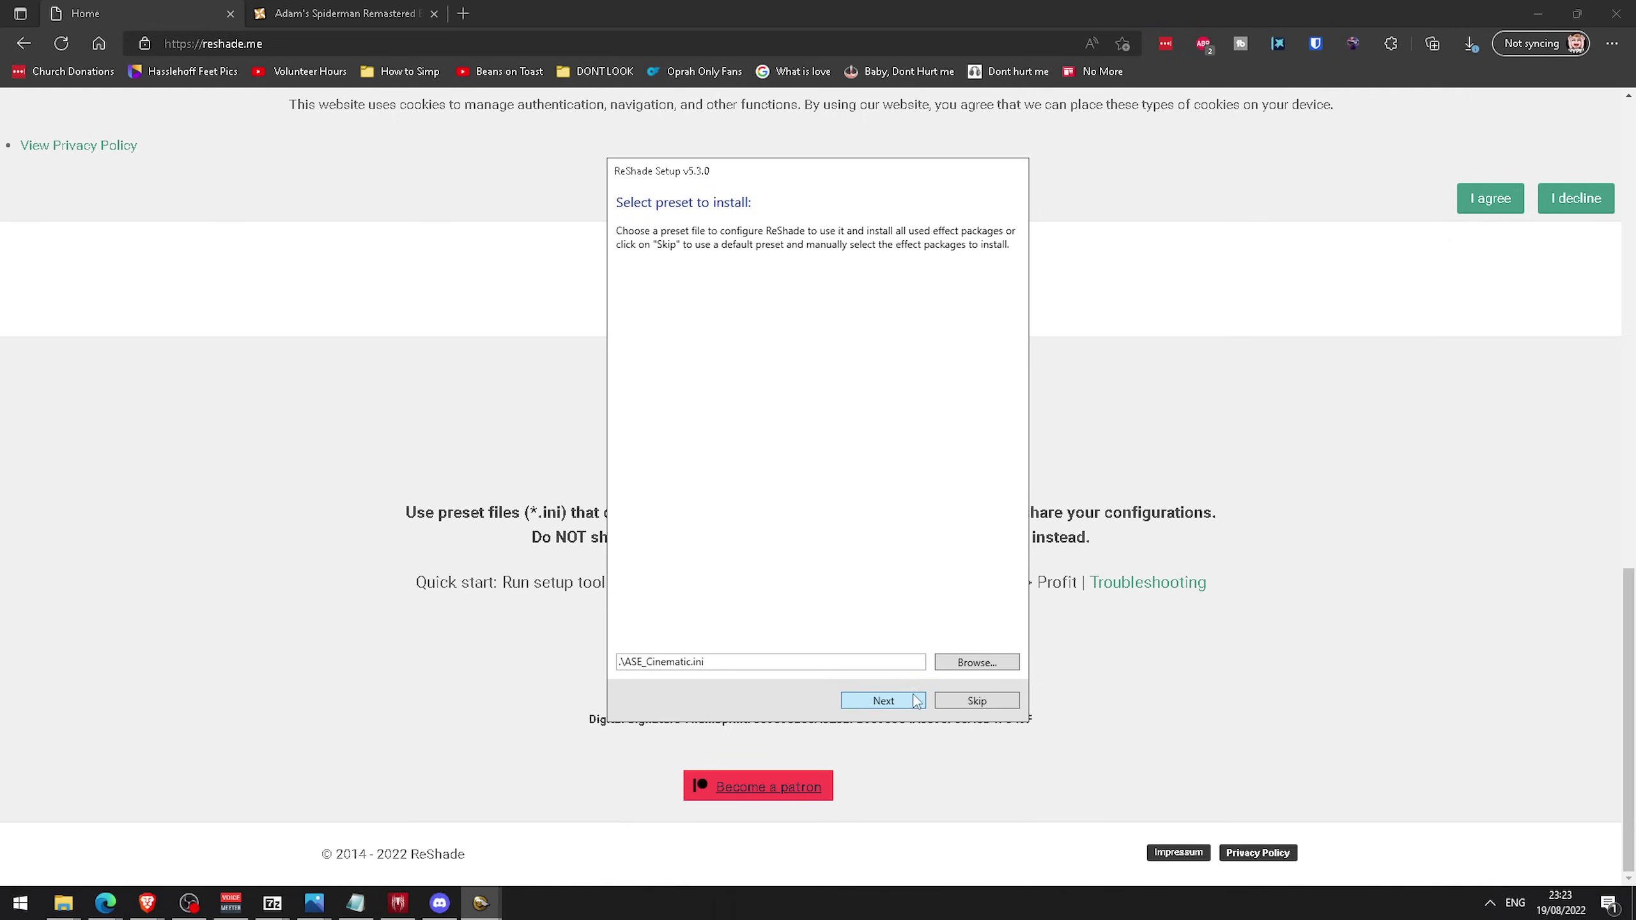
left_click(978, 702)
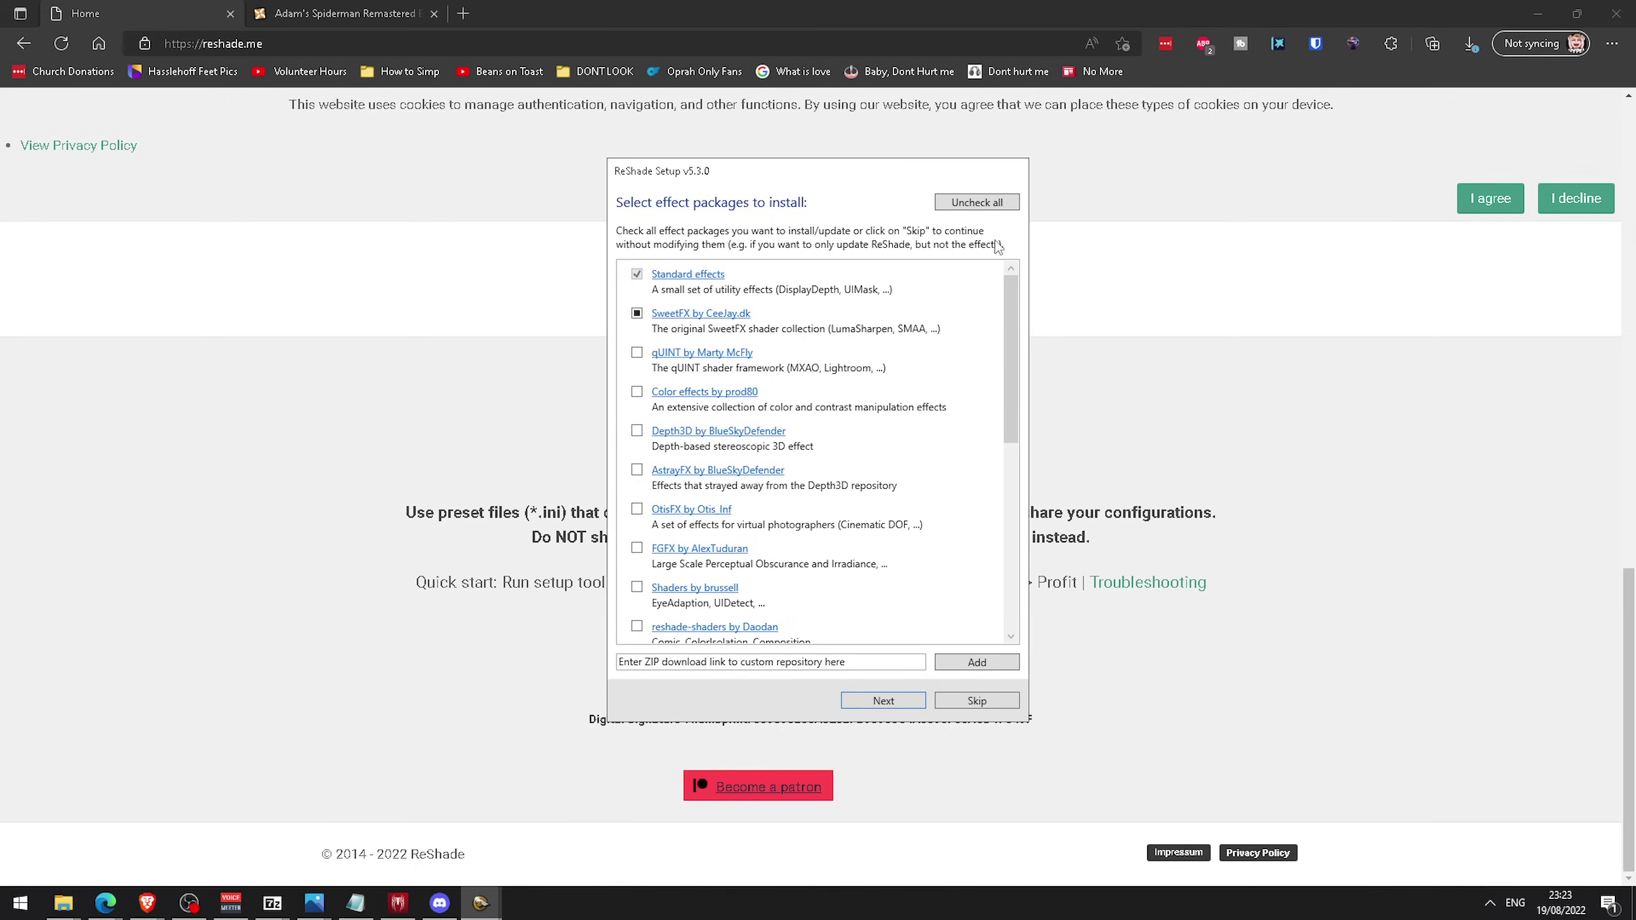
Install all checked effect packages, then return to the Spider-Man mod page on Nexus Mods
left_click(883, 700)
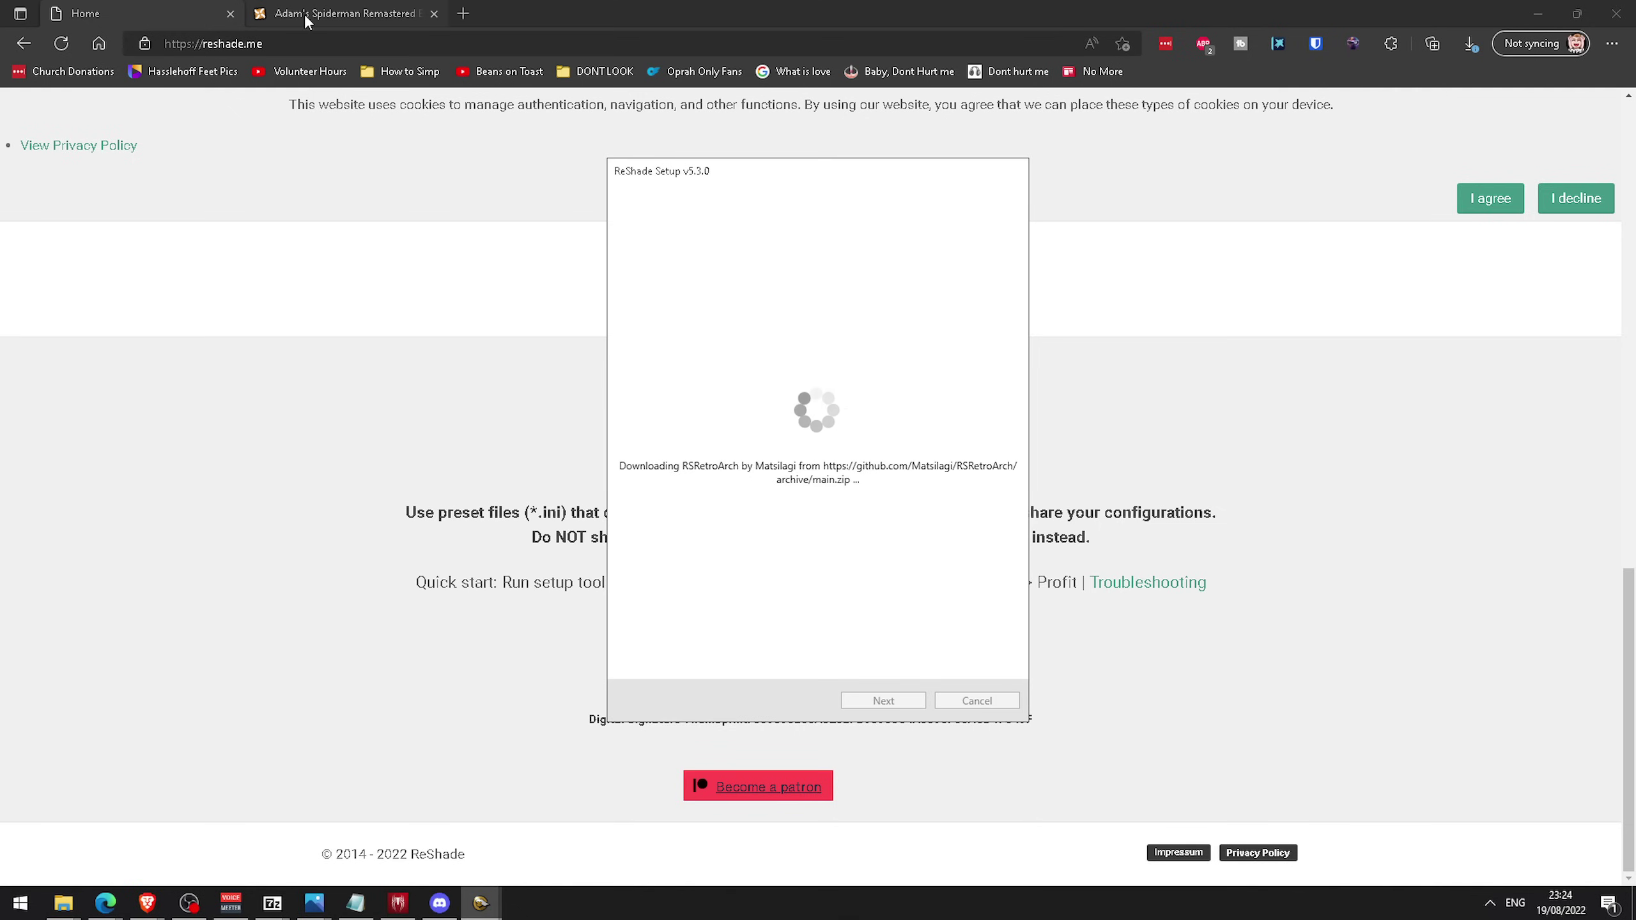
left_click(343, 13)
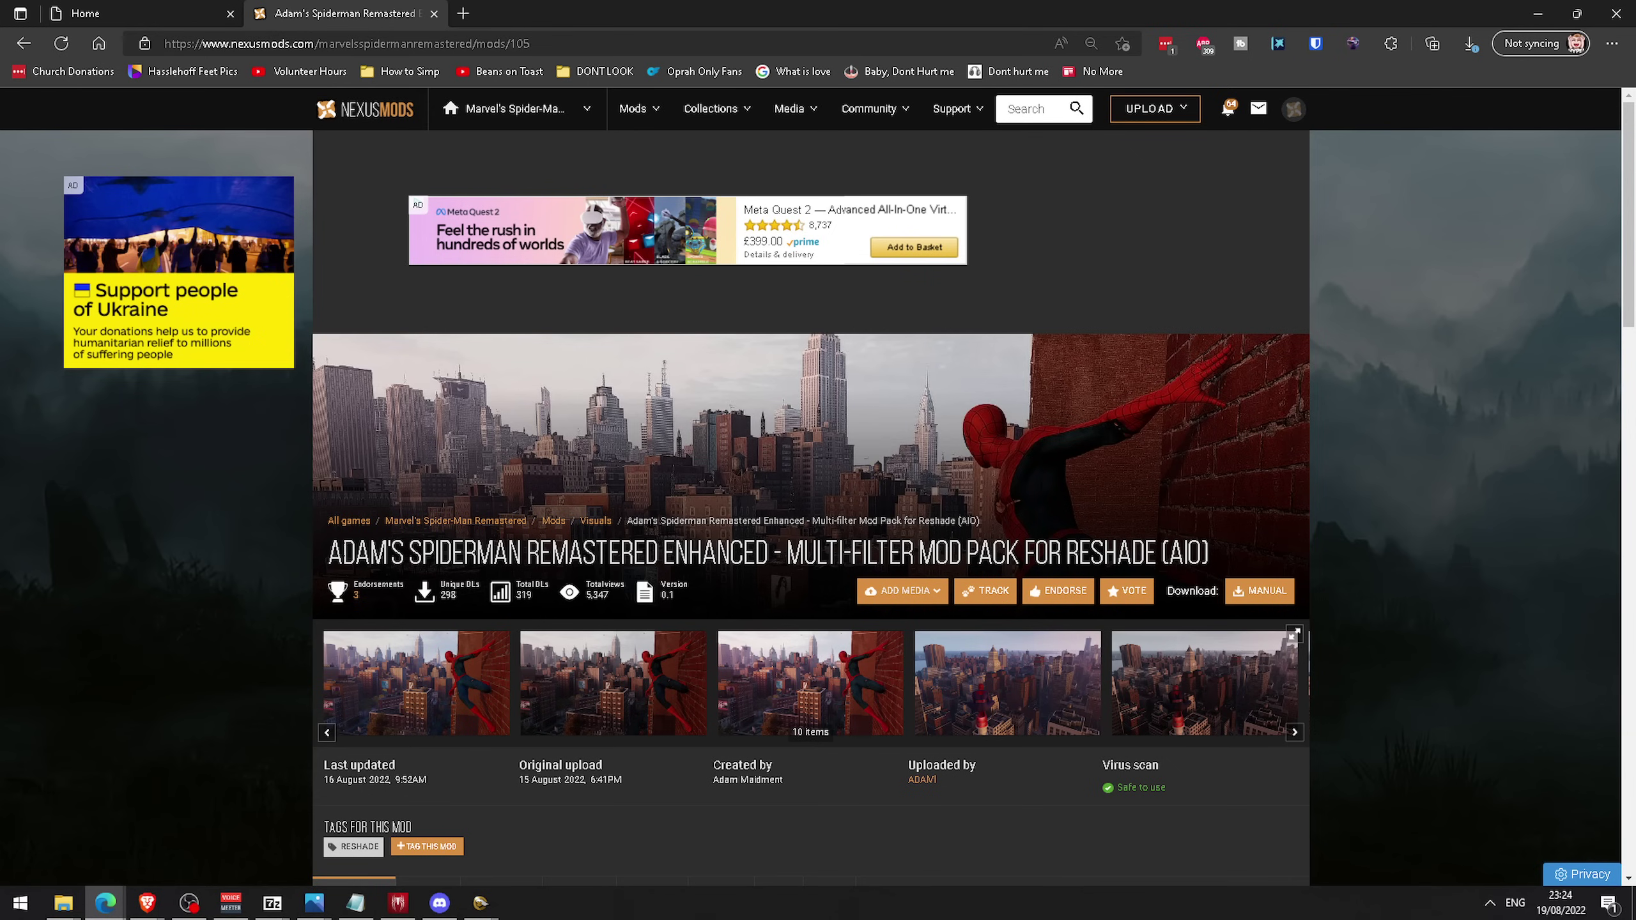
Slow-download the Adam's Spiderman Remastered Enhanced archive into the spiderman folder, replacing the old copy
left_click_drag(342, 553, 1133, 553)
left_click(1272, 593)
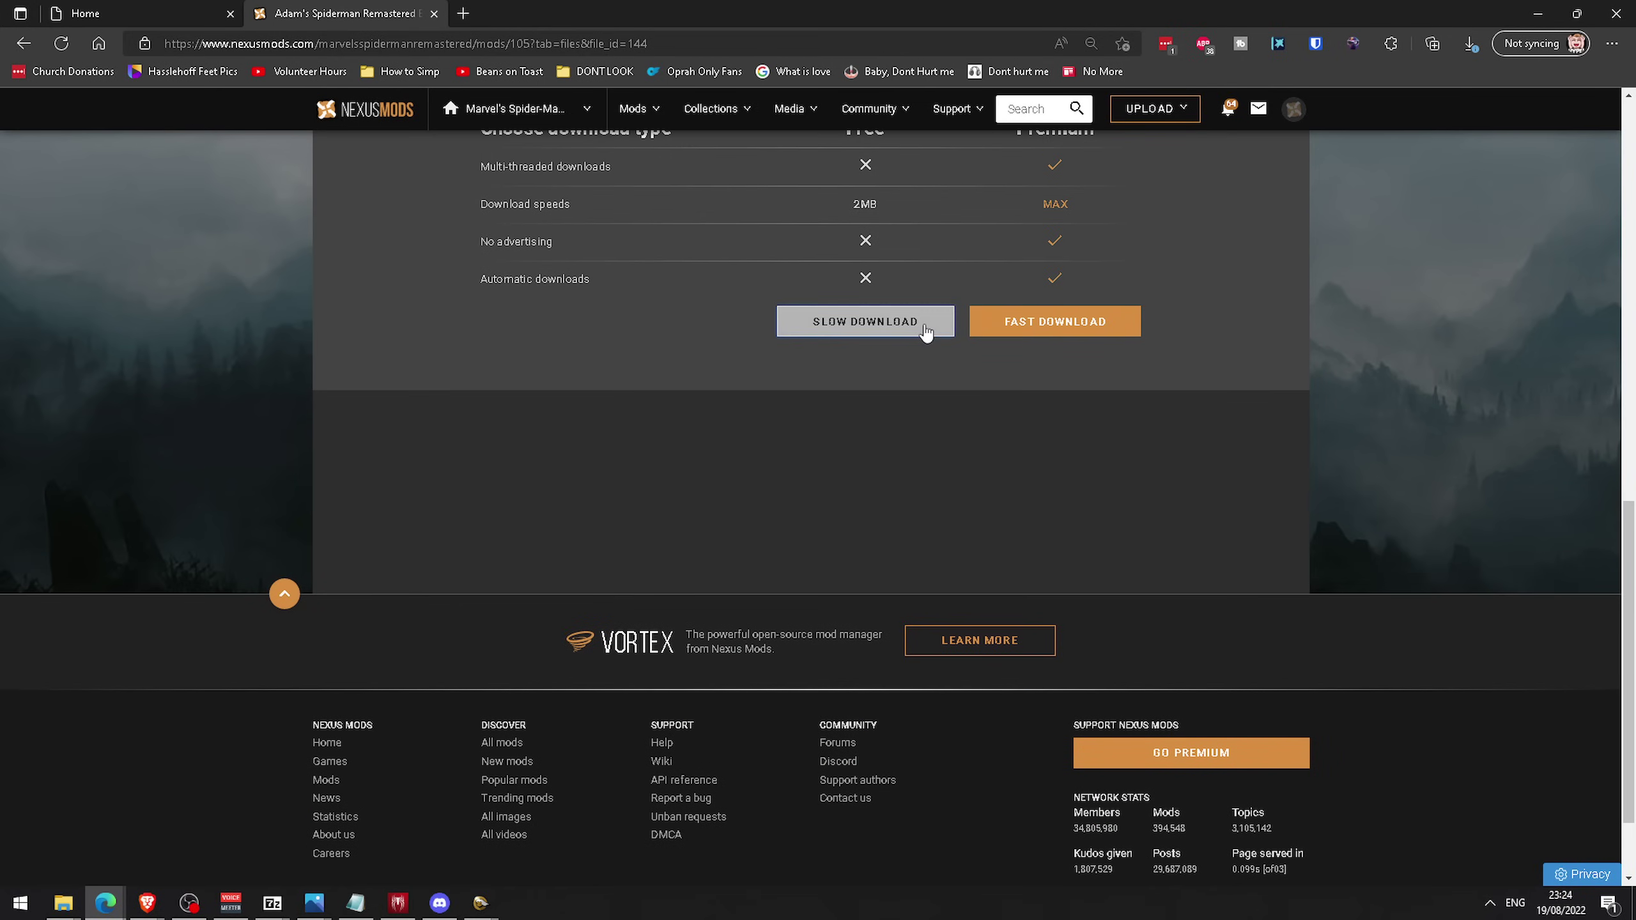
left_click(865, 329)
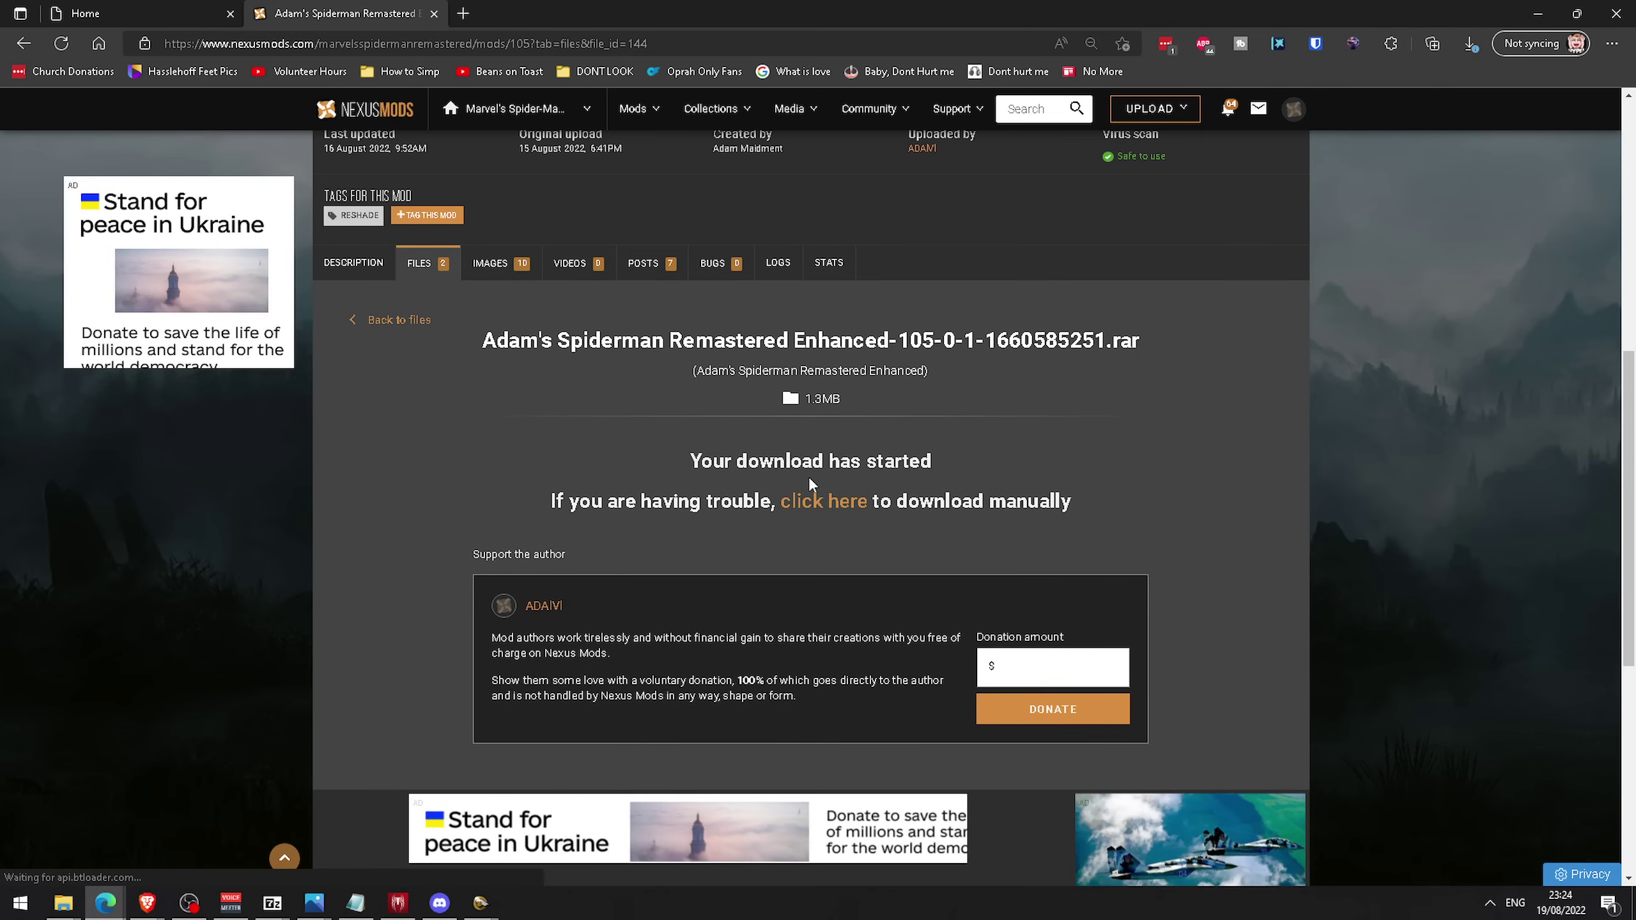
left_click(1351, 136)
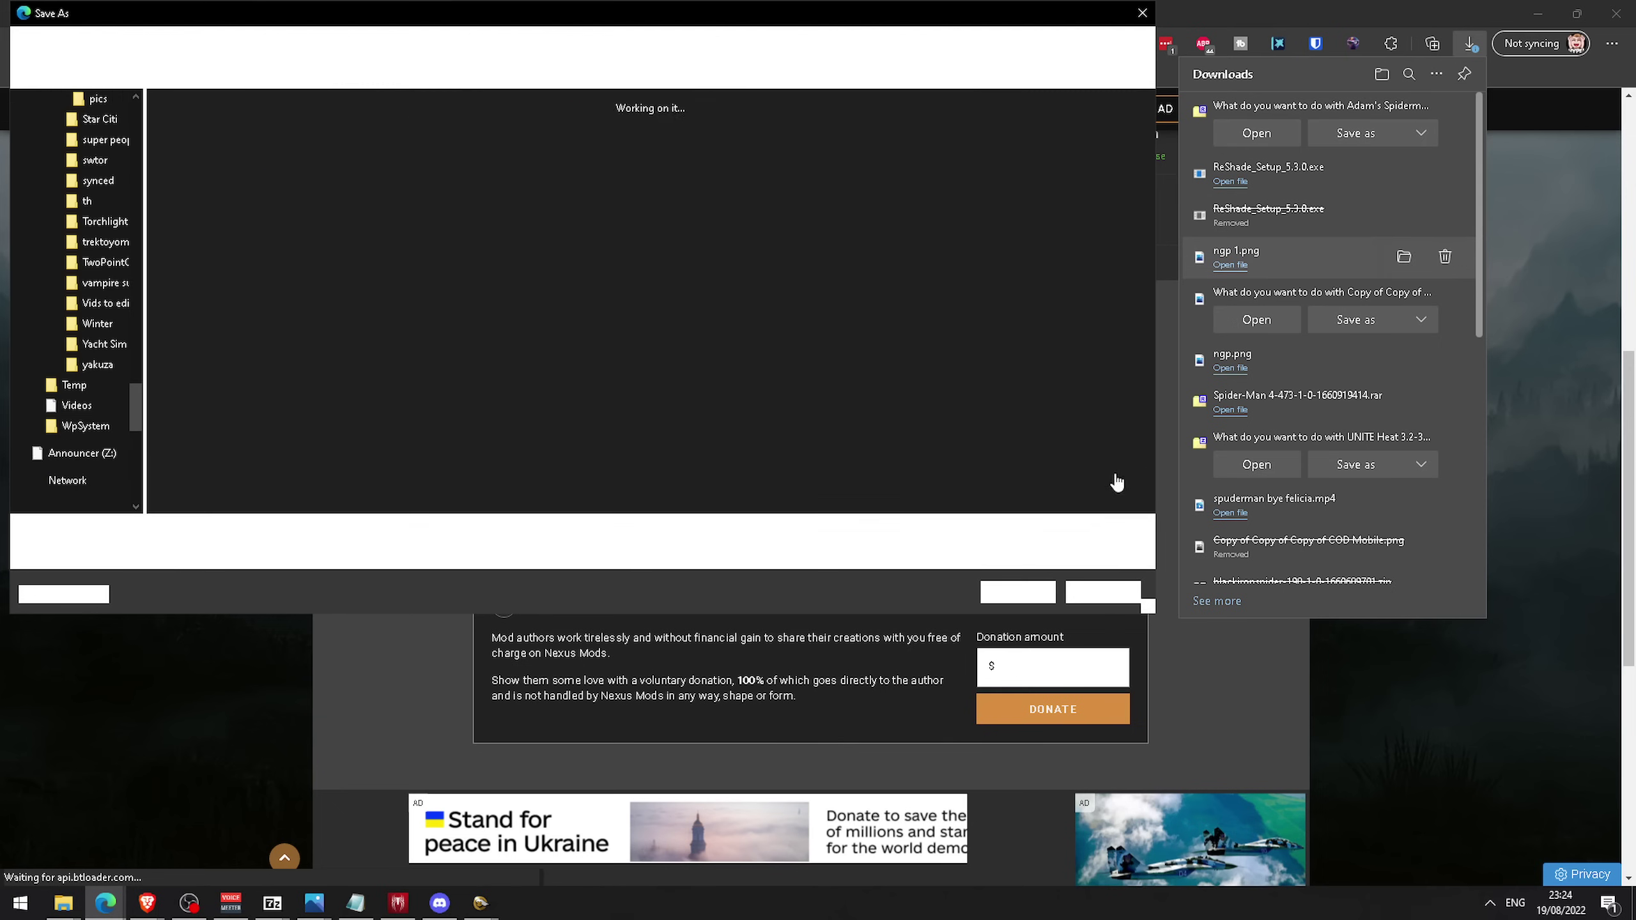
left_click(1013, 593)
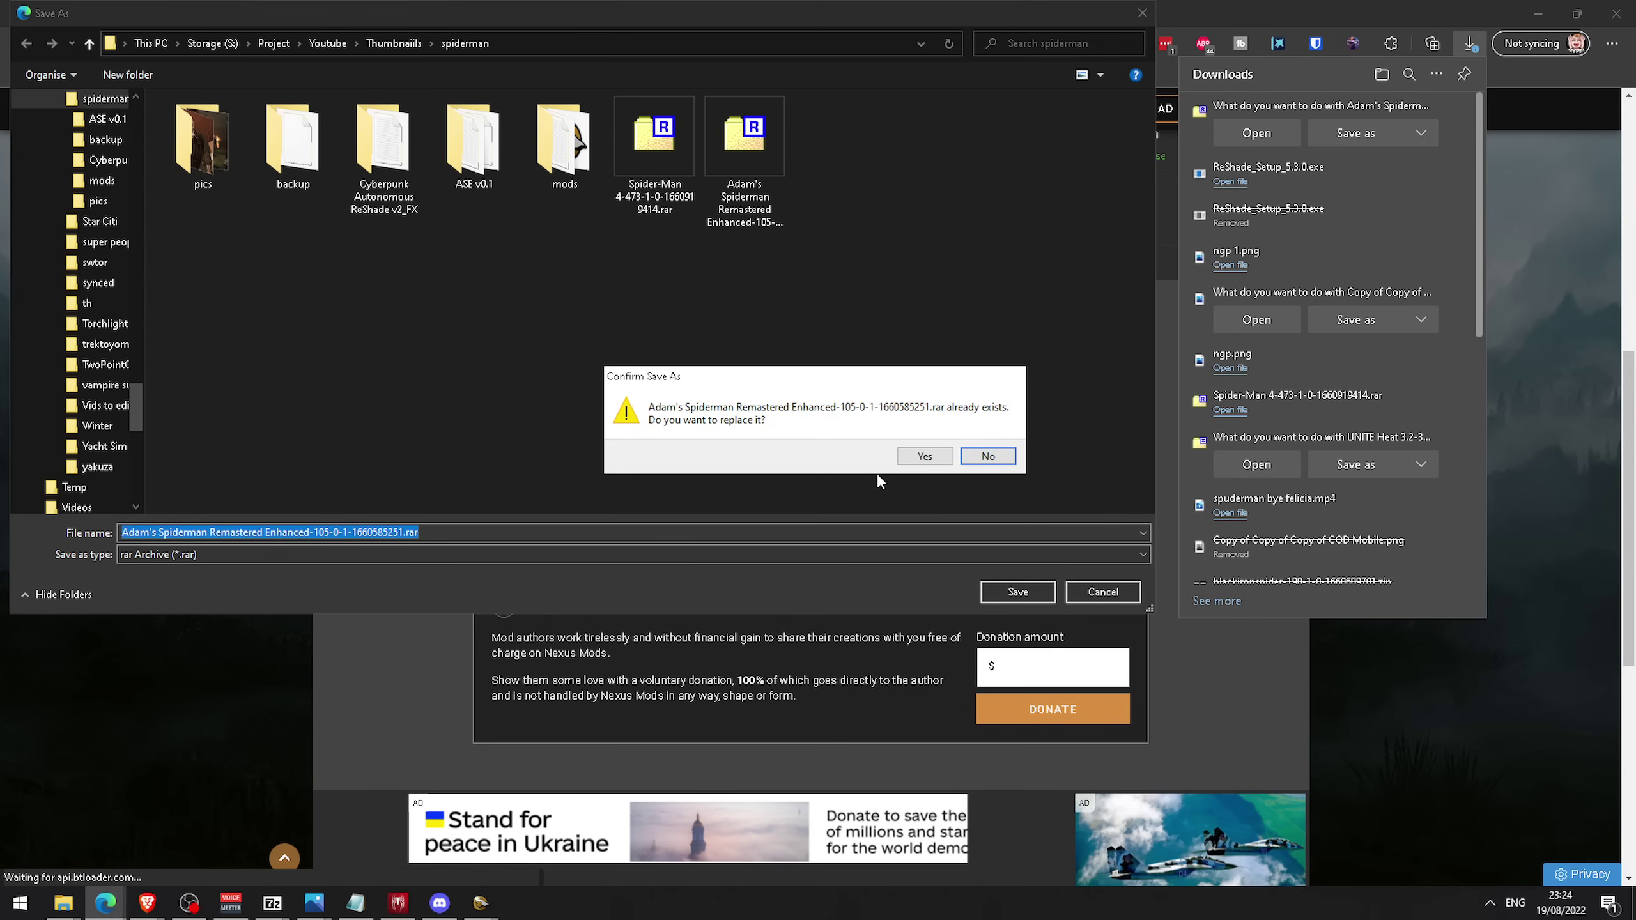
left_click(923, 457)
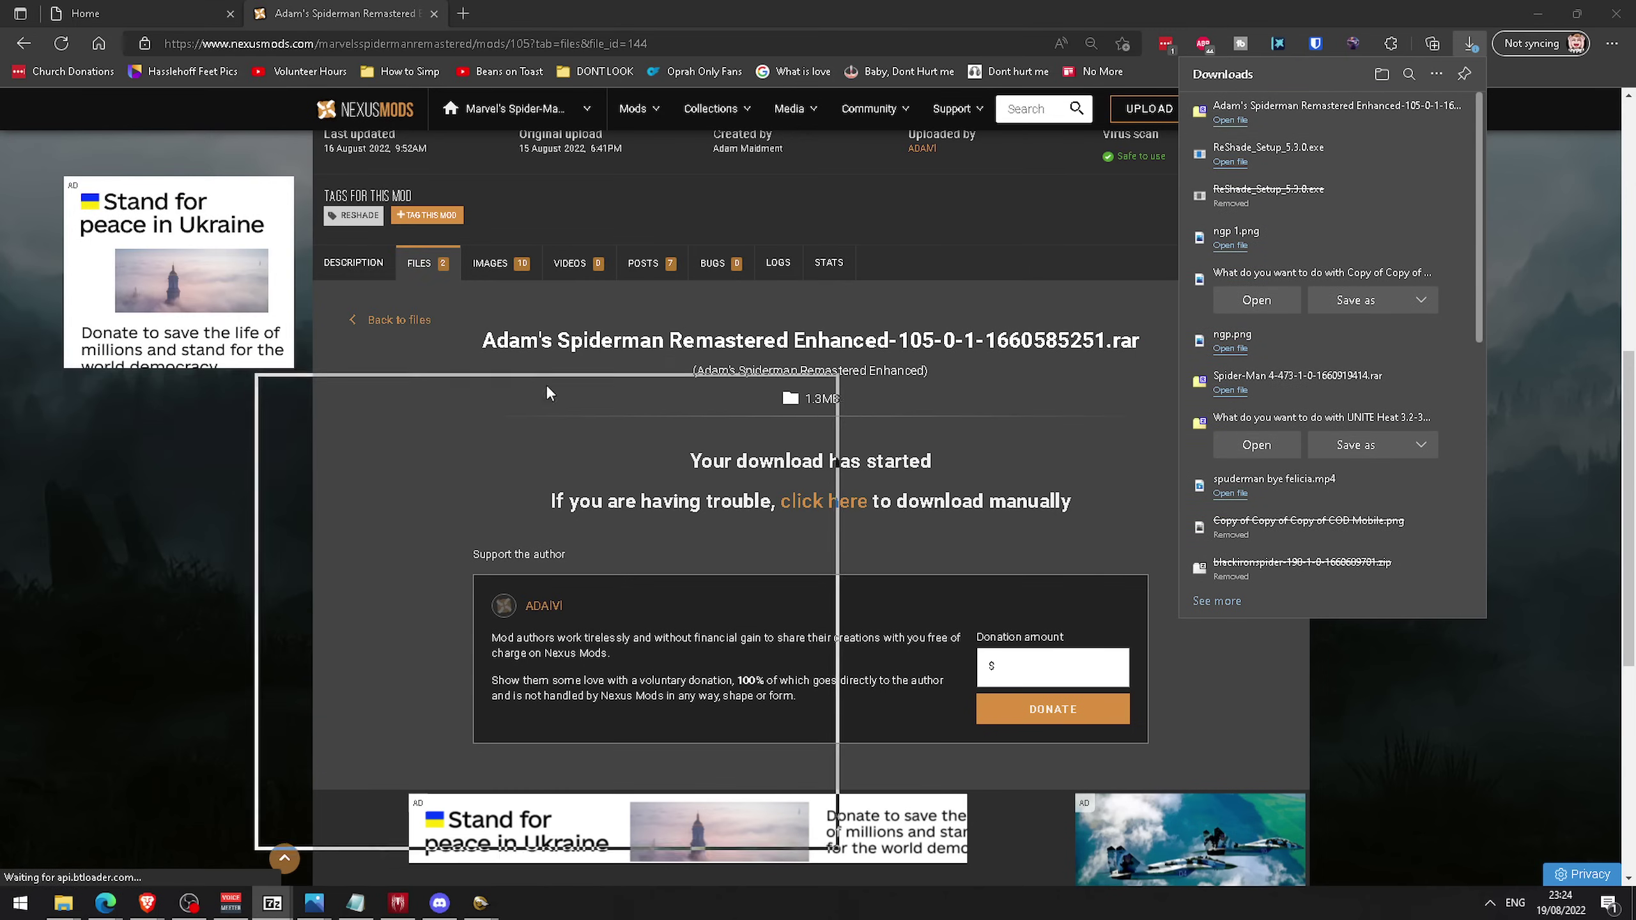
Open the archive's ASE v0.1 folder in 7-Zip and the game folder in Explorer
double_click(416, 384)
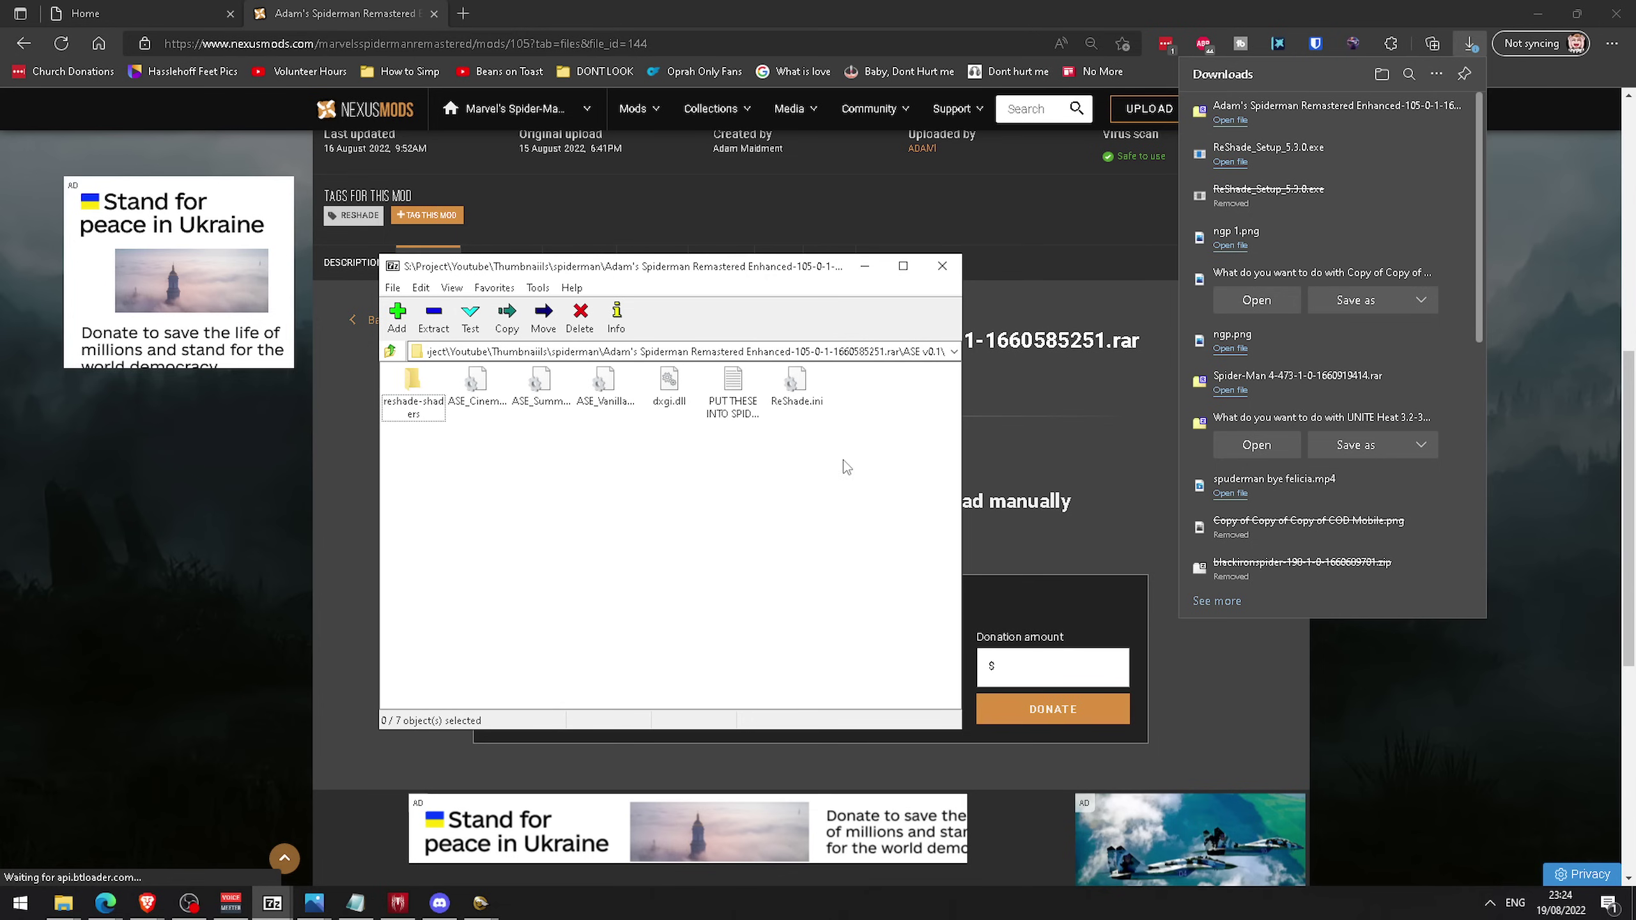
left_click_drag(845, 467, 373, 367)
key("super+e")
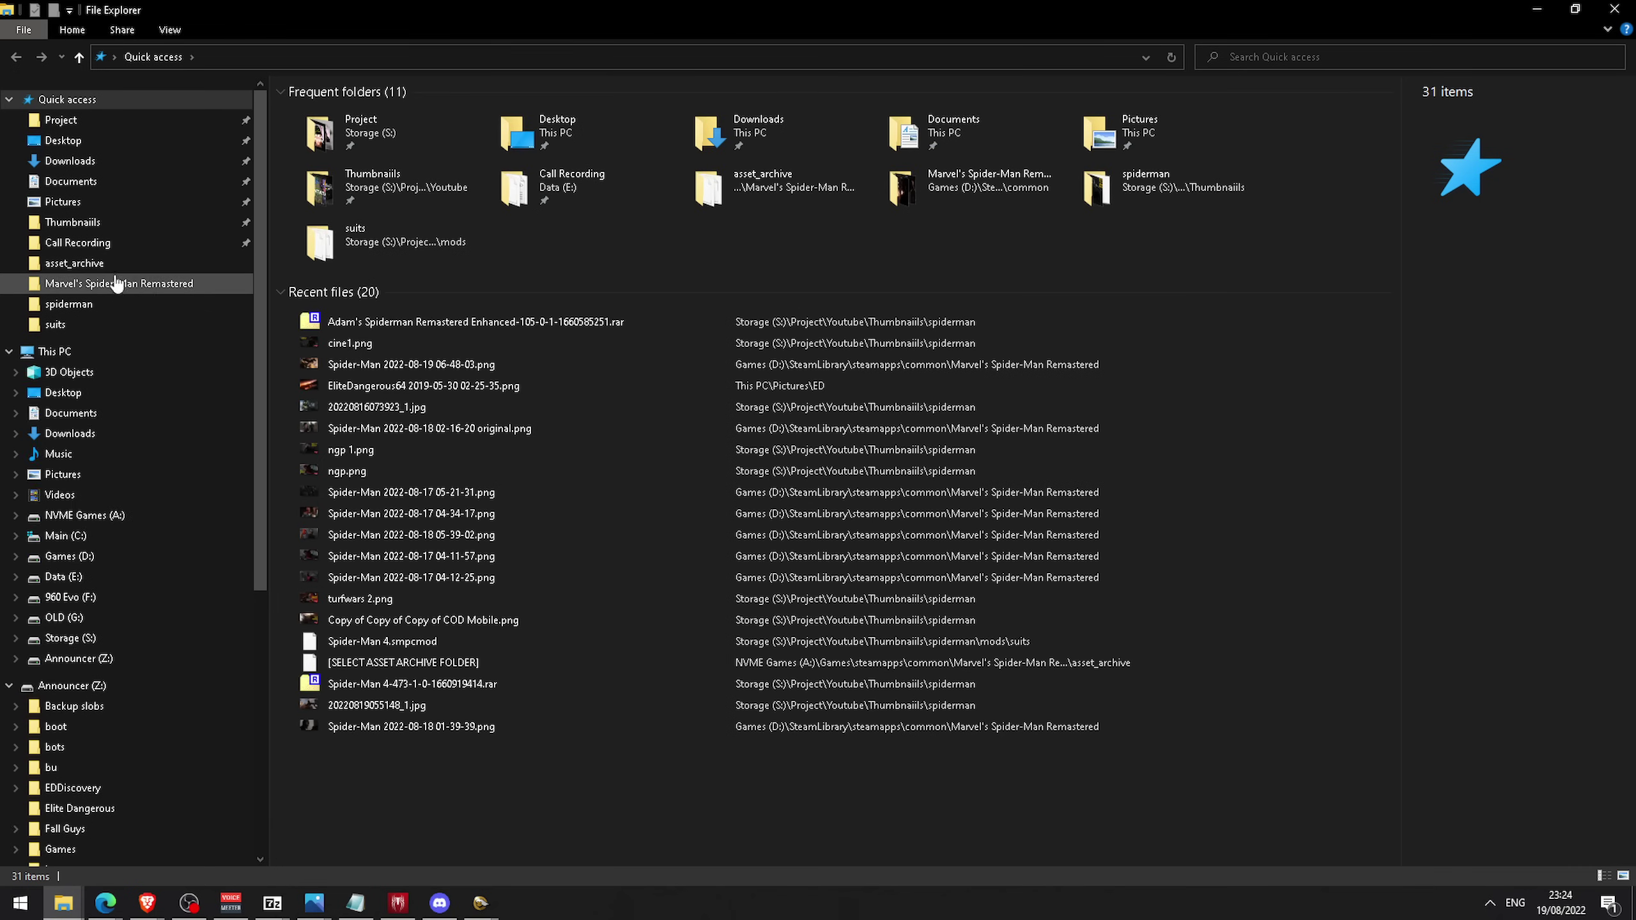
left_click(122, 263)
left_click(531, 56)
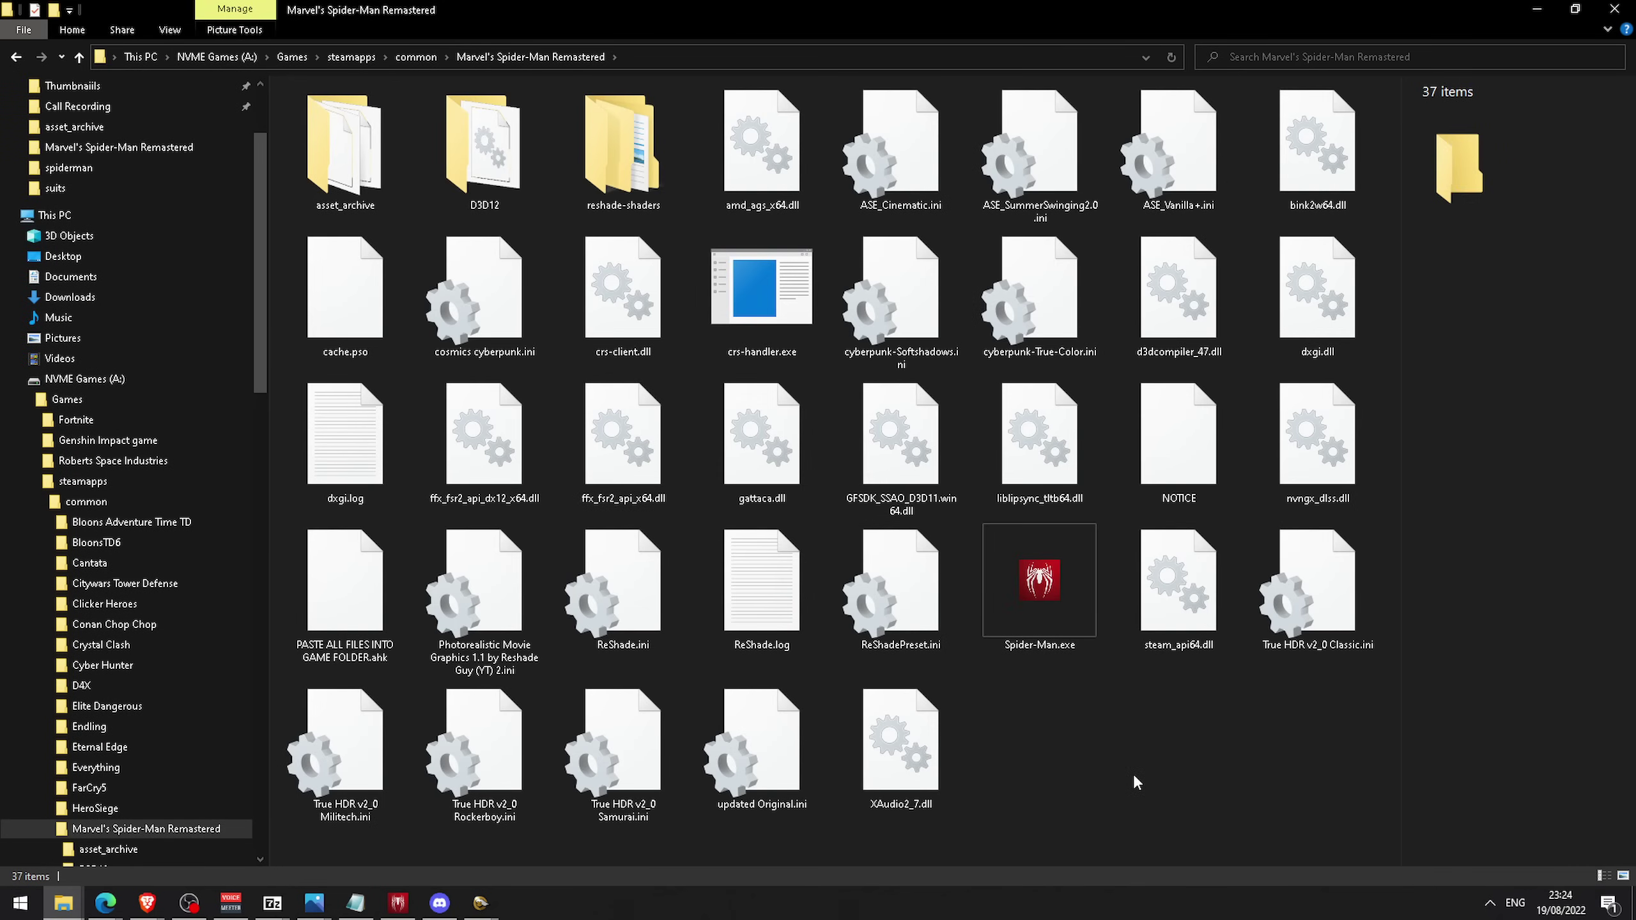
Drag all seven mod files into the game folder, replacing the existing files
key("alt+Tab")
key("ctrl+a")
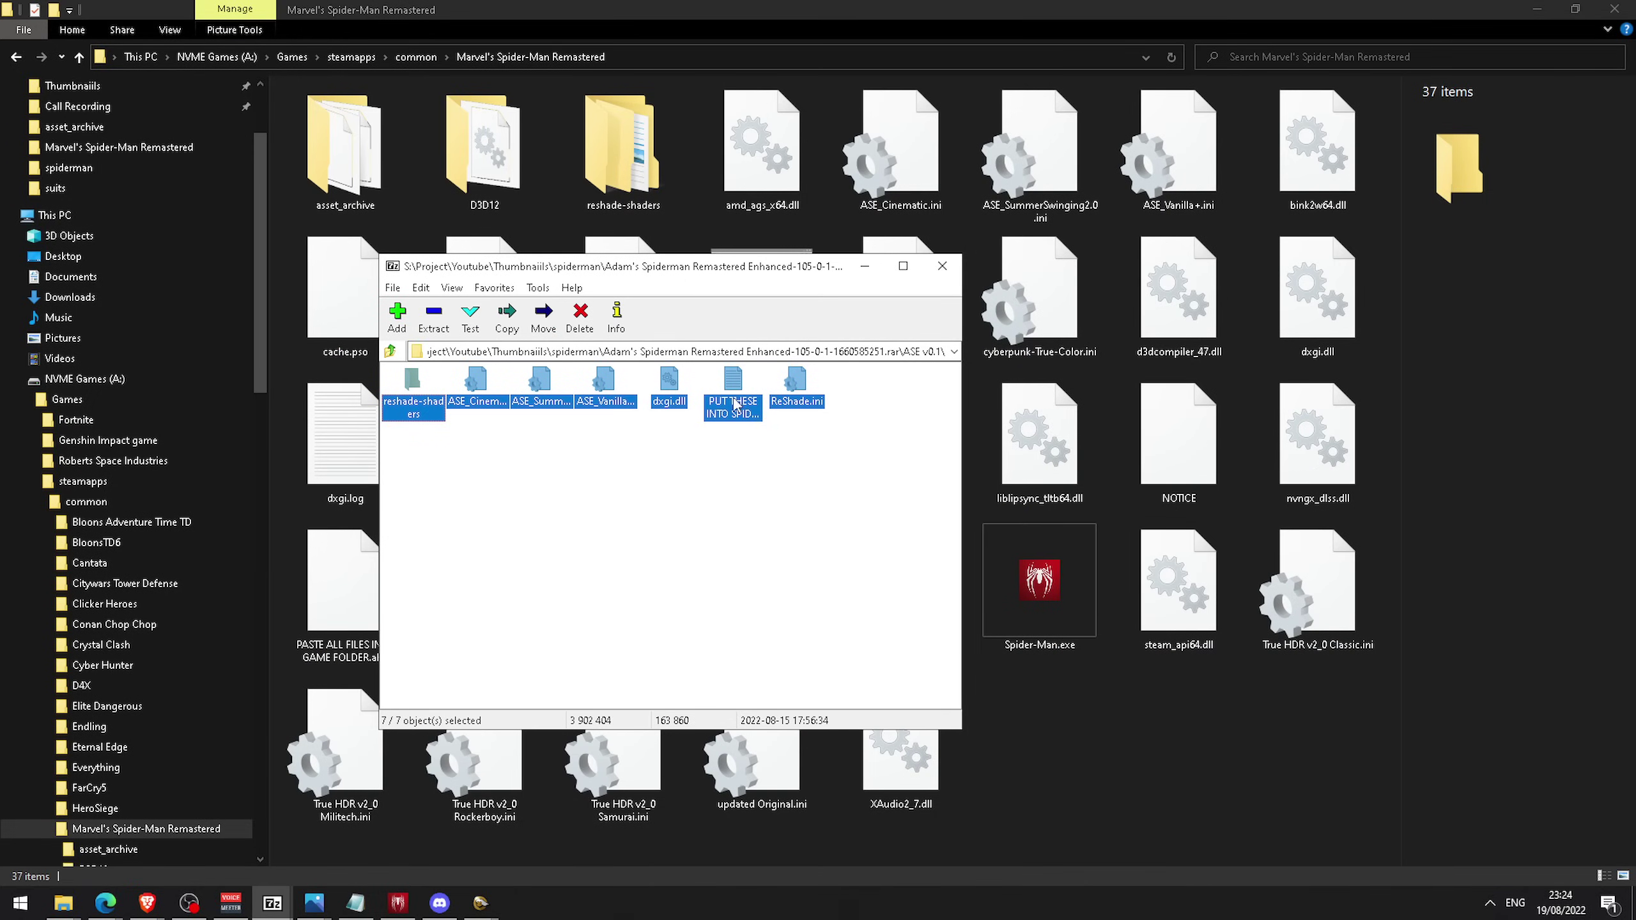
left_click_drag(736, 403, 754, 490)
left_click_drag(1187, 739, 1185, 735)
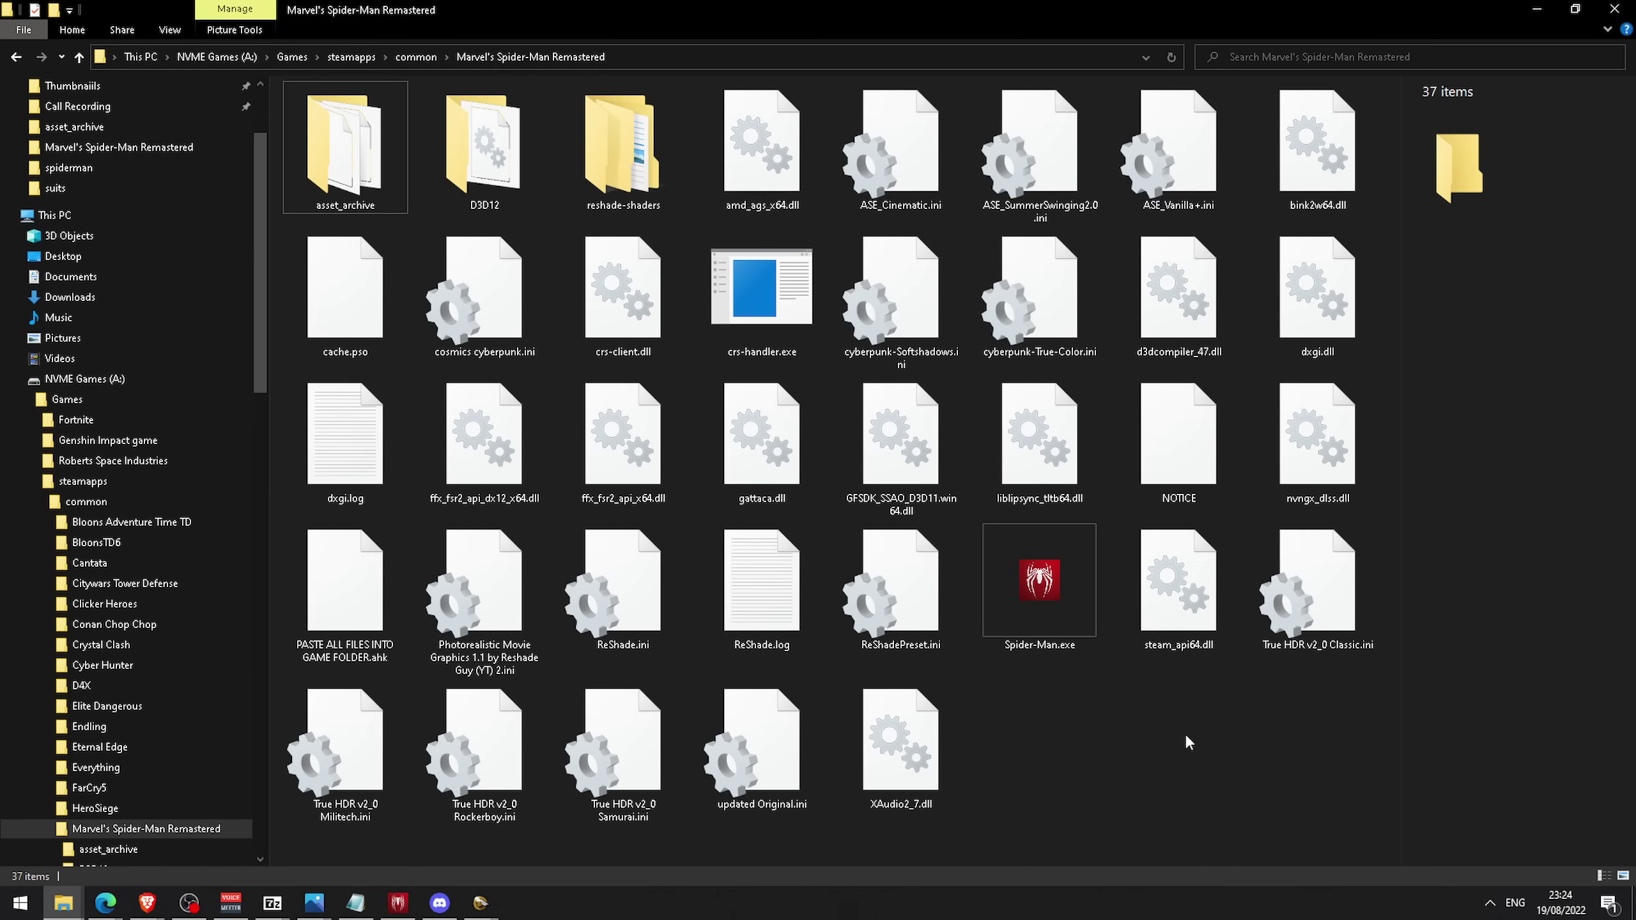
left_click(774, 313)
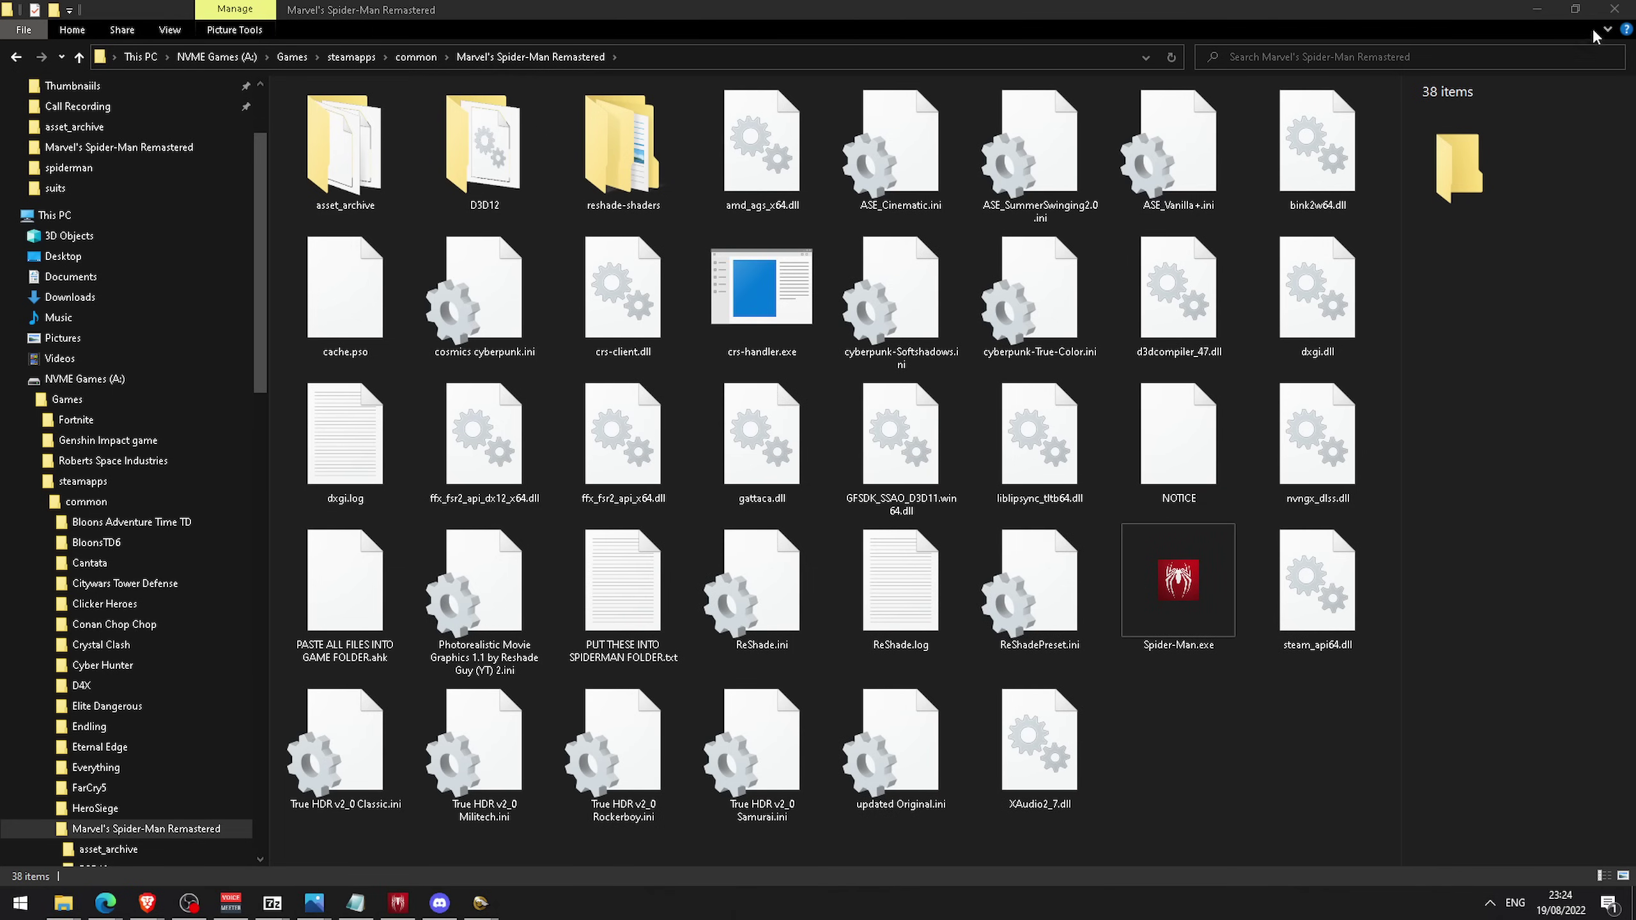
Close the game folder window and finish the successful ReShade 5.3.0 installation
left_click(1616, 11)
mouse_move(480, 904)
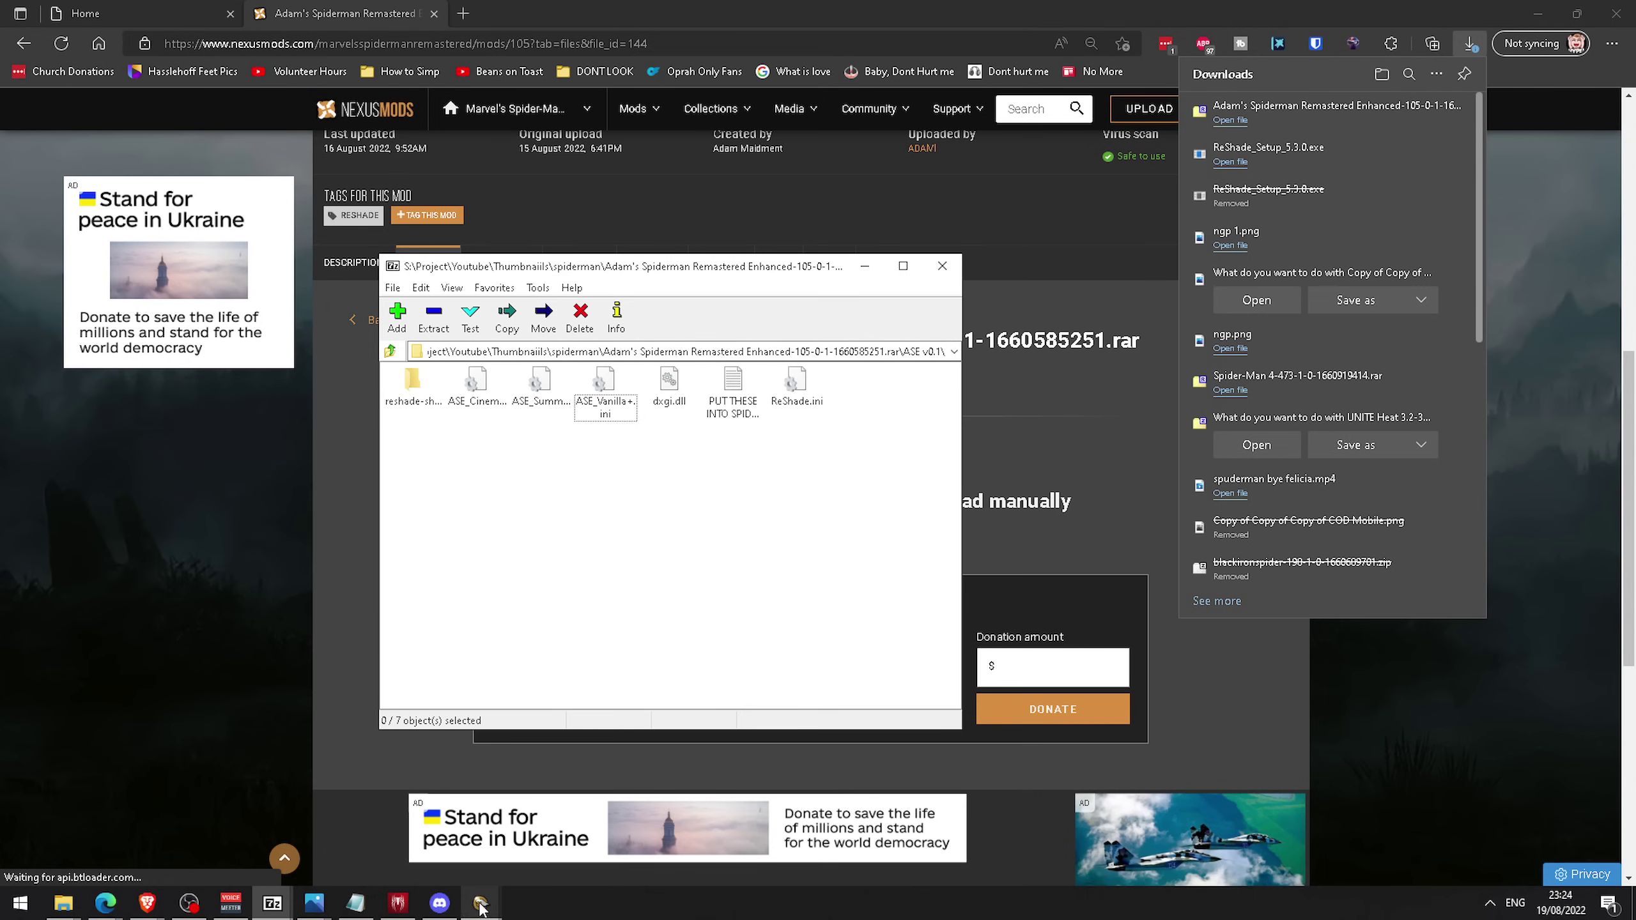
left_click(523, 832)
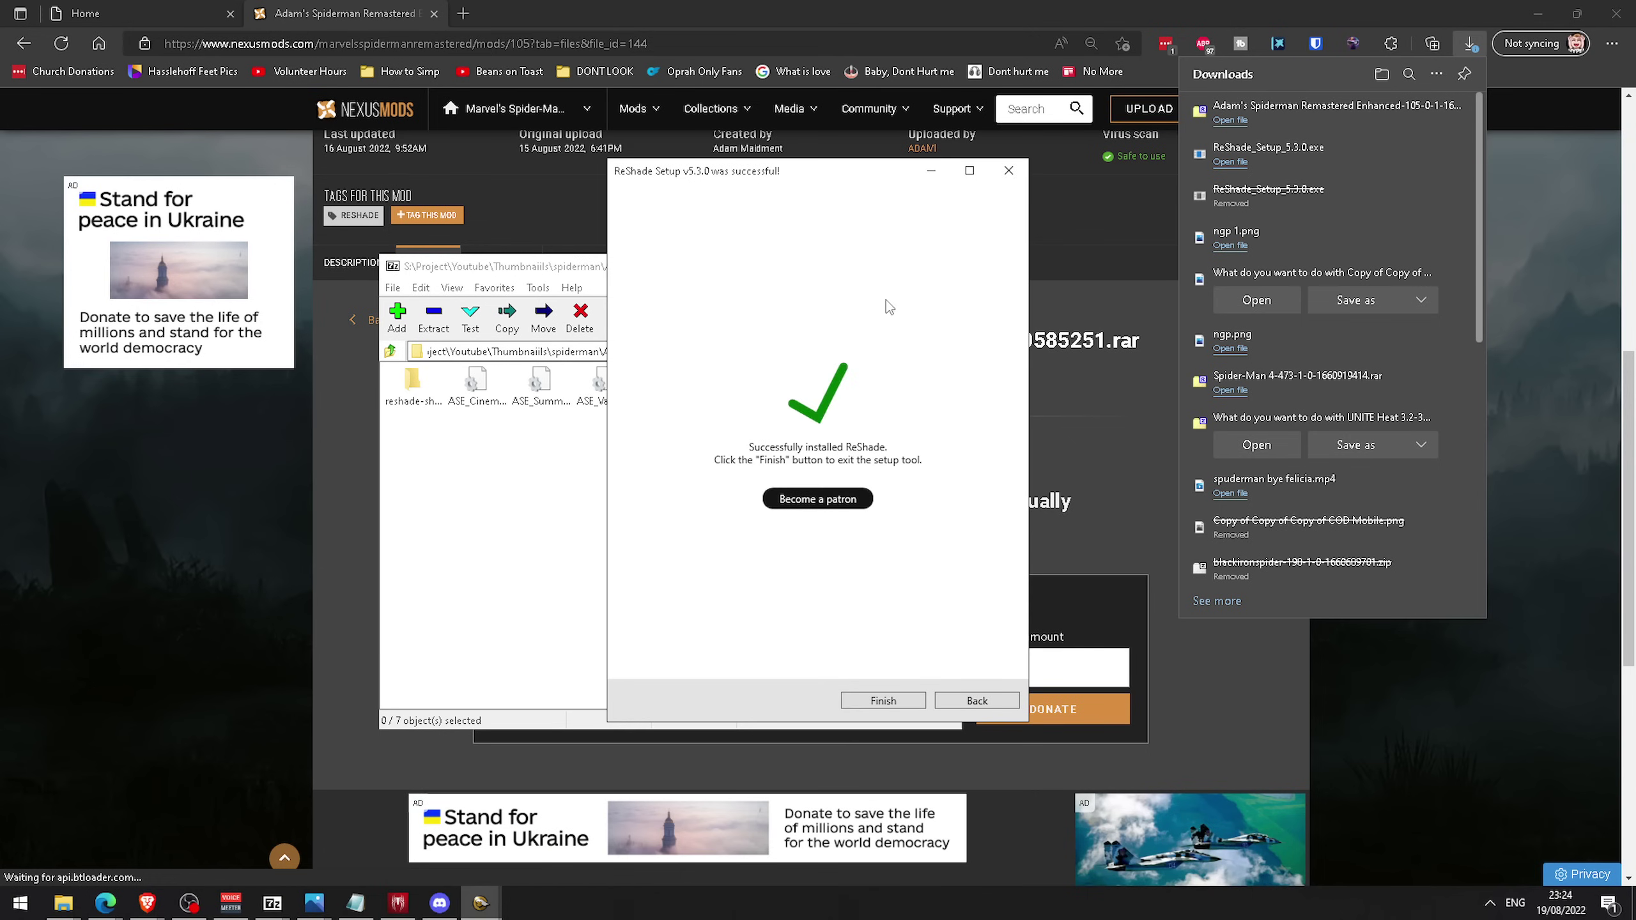
left_click(870, 703)
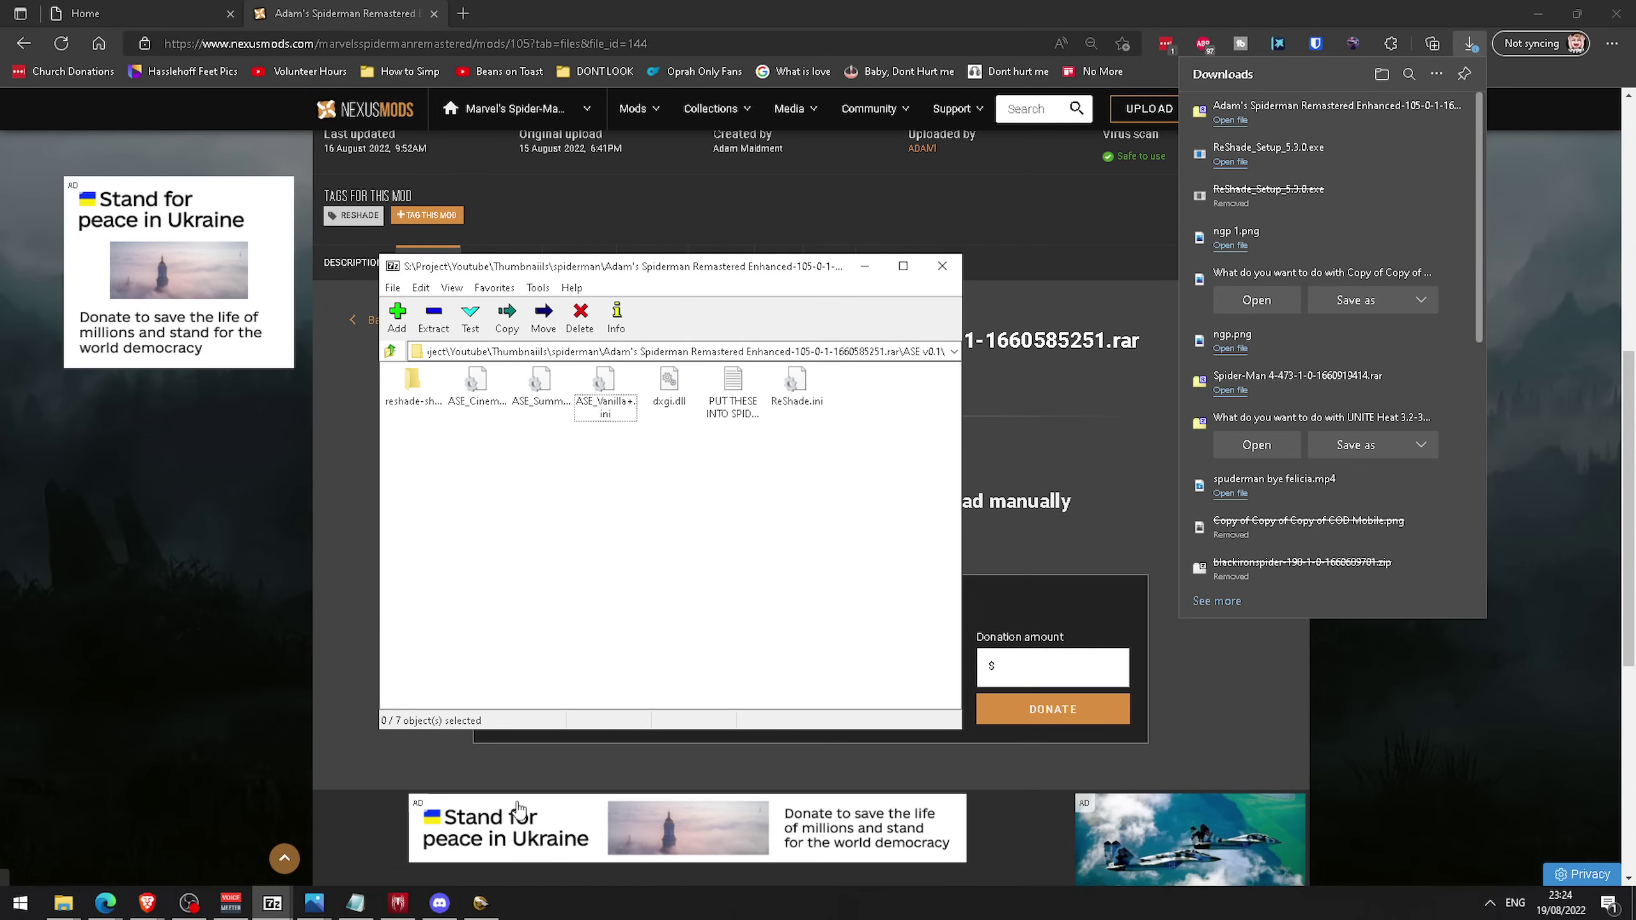
Launch Marvel's Spider-Man Remastered from a Start menu search for 'spid'
key("super")
type("s")
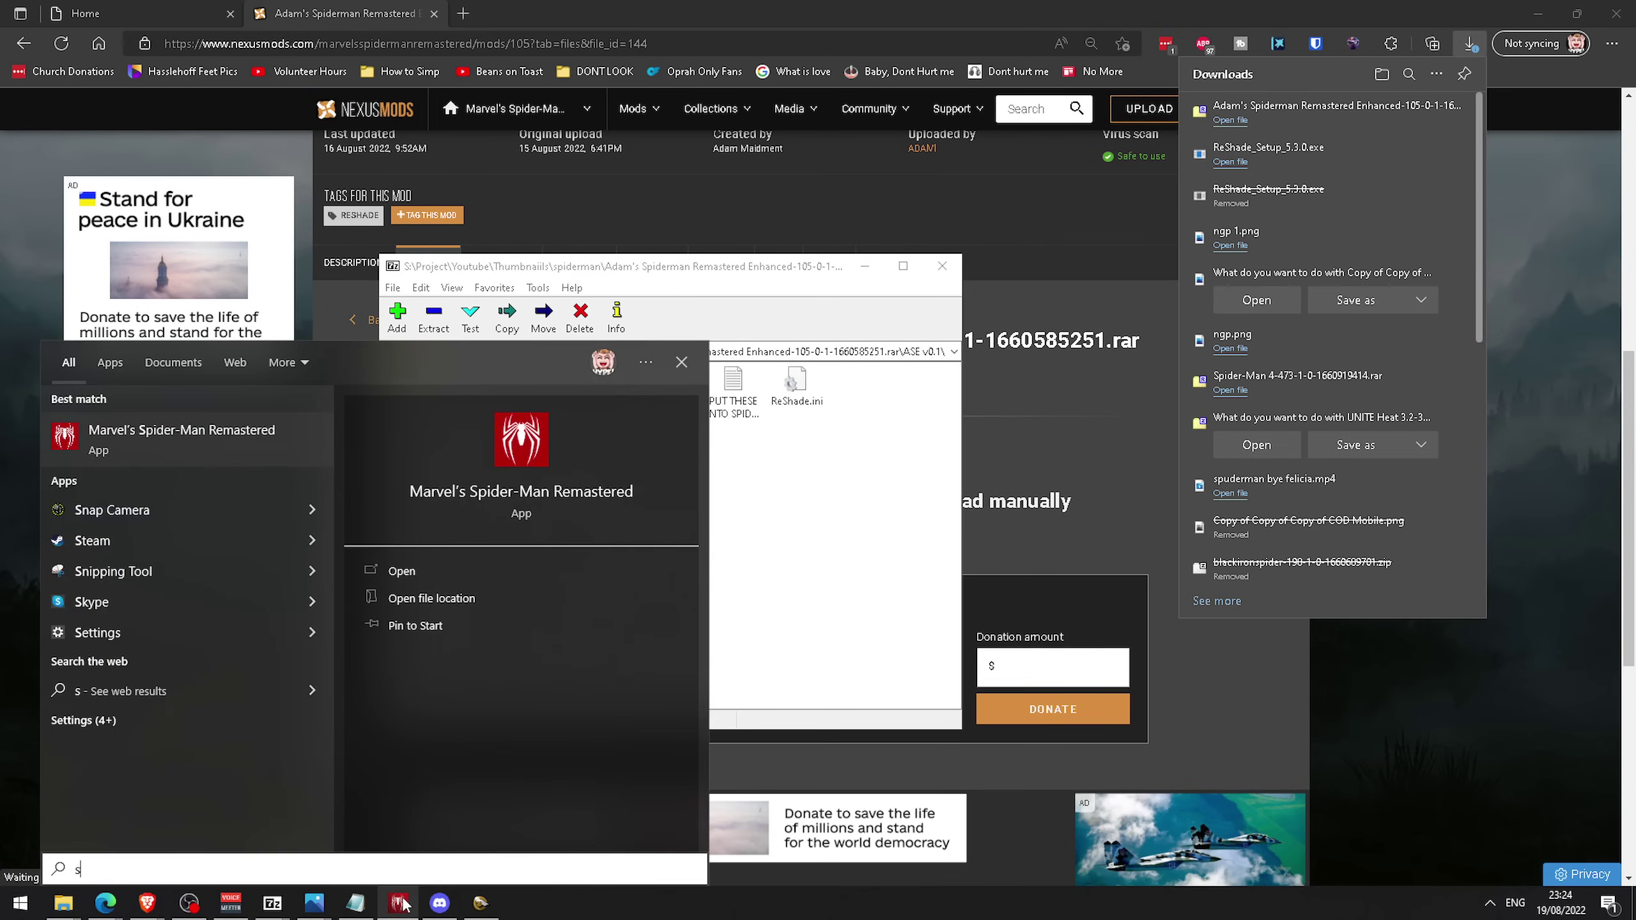
type("pid")
key("Return")
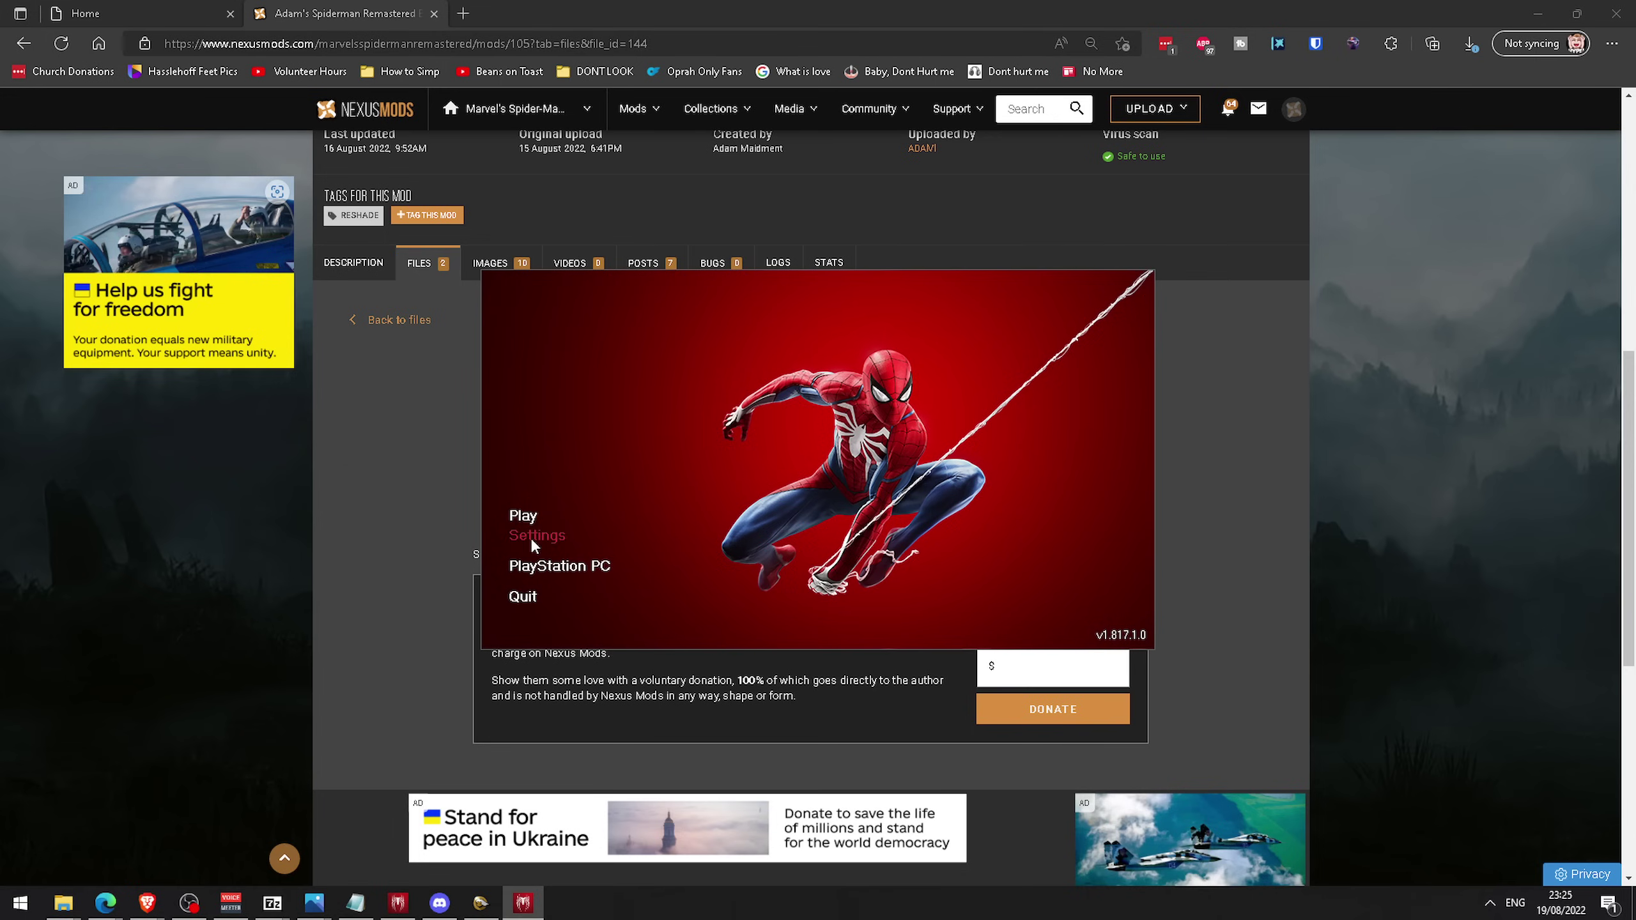
Set Ambient Occlusion to HBAO+ in the launcher's Graphics settings and apply it
left_click(534, 537)
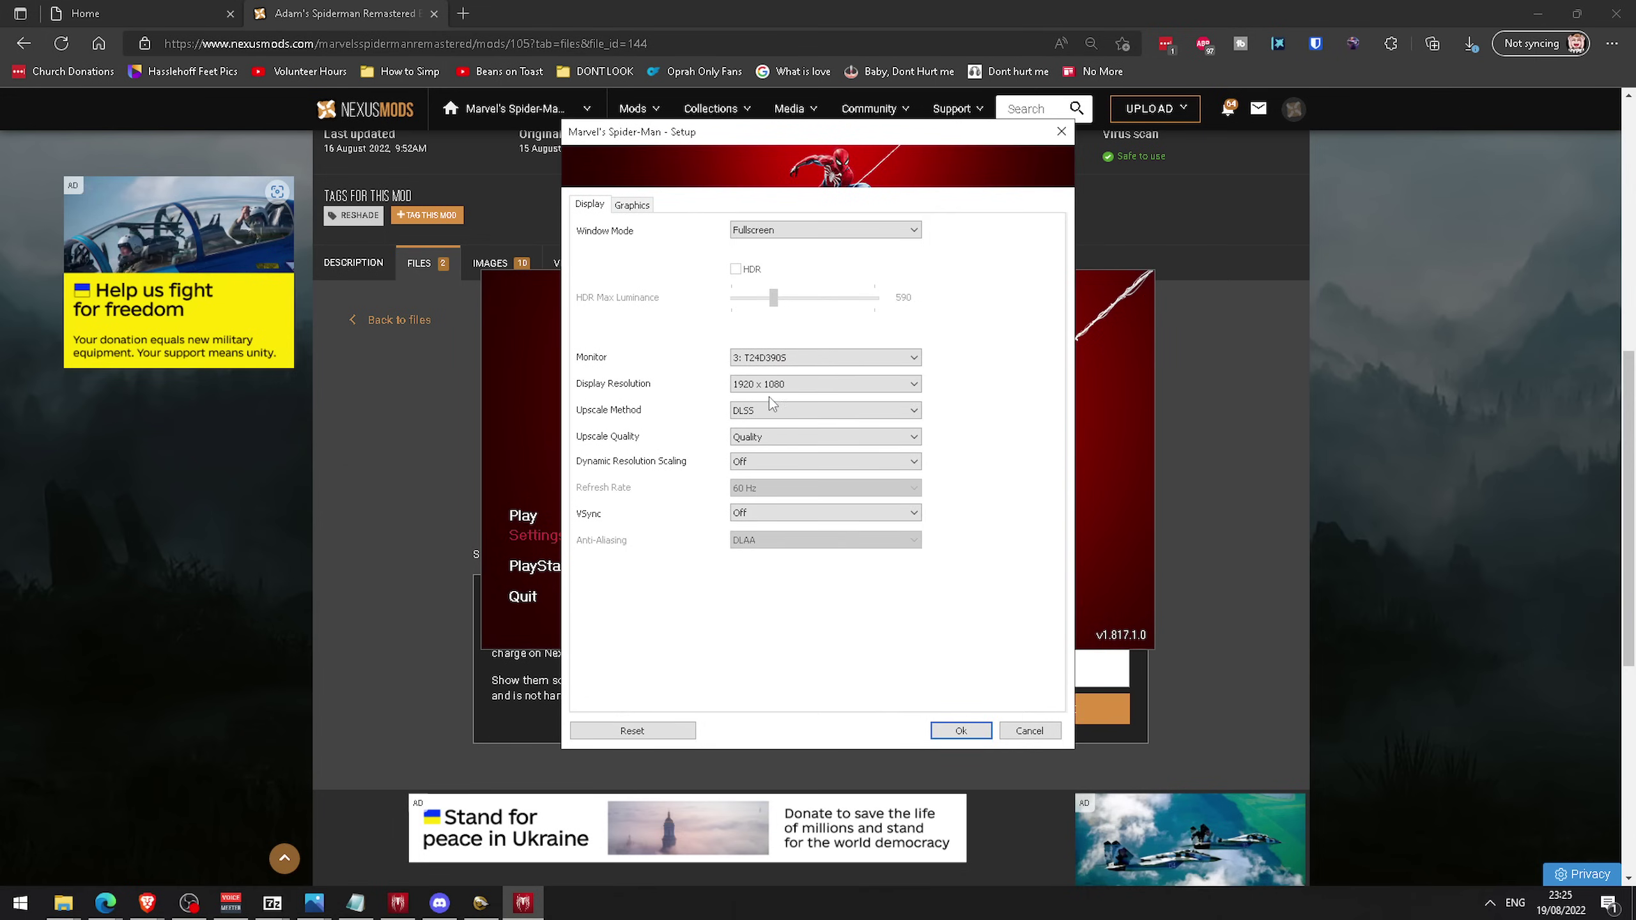
left_click(632, 205)
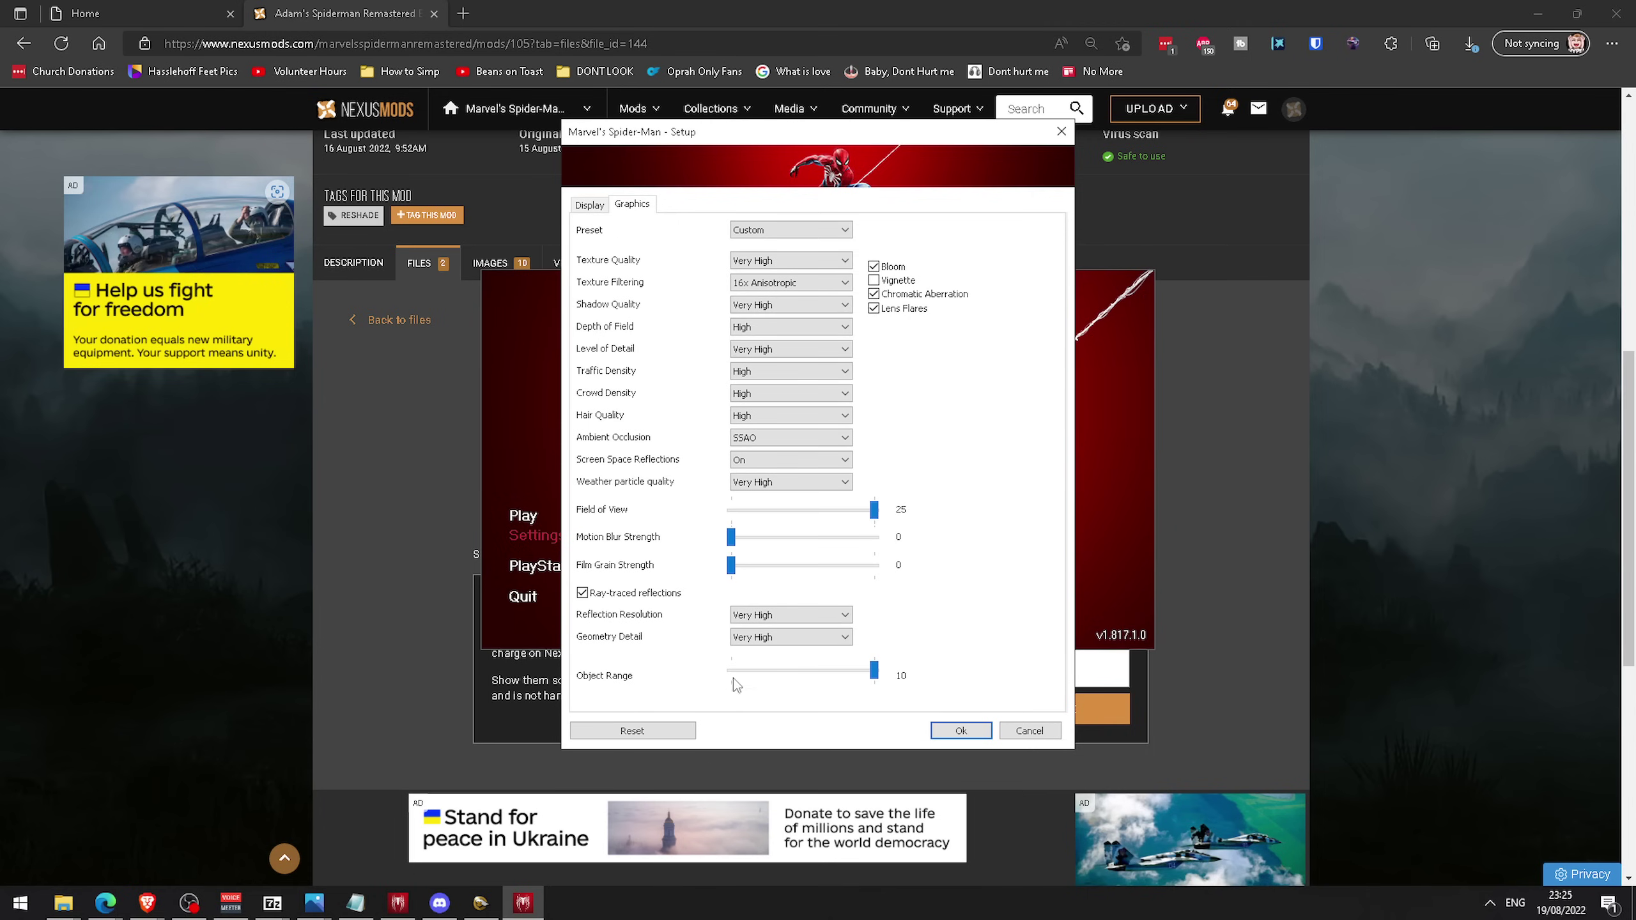
left_click(790, 438)
left_click(786, 471)
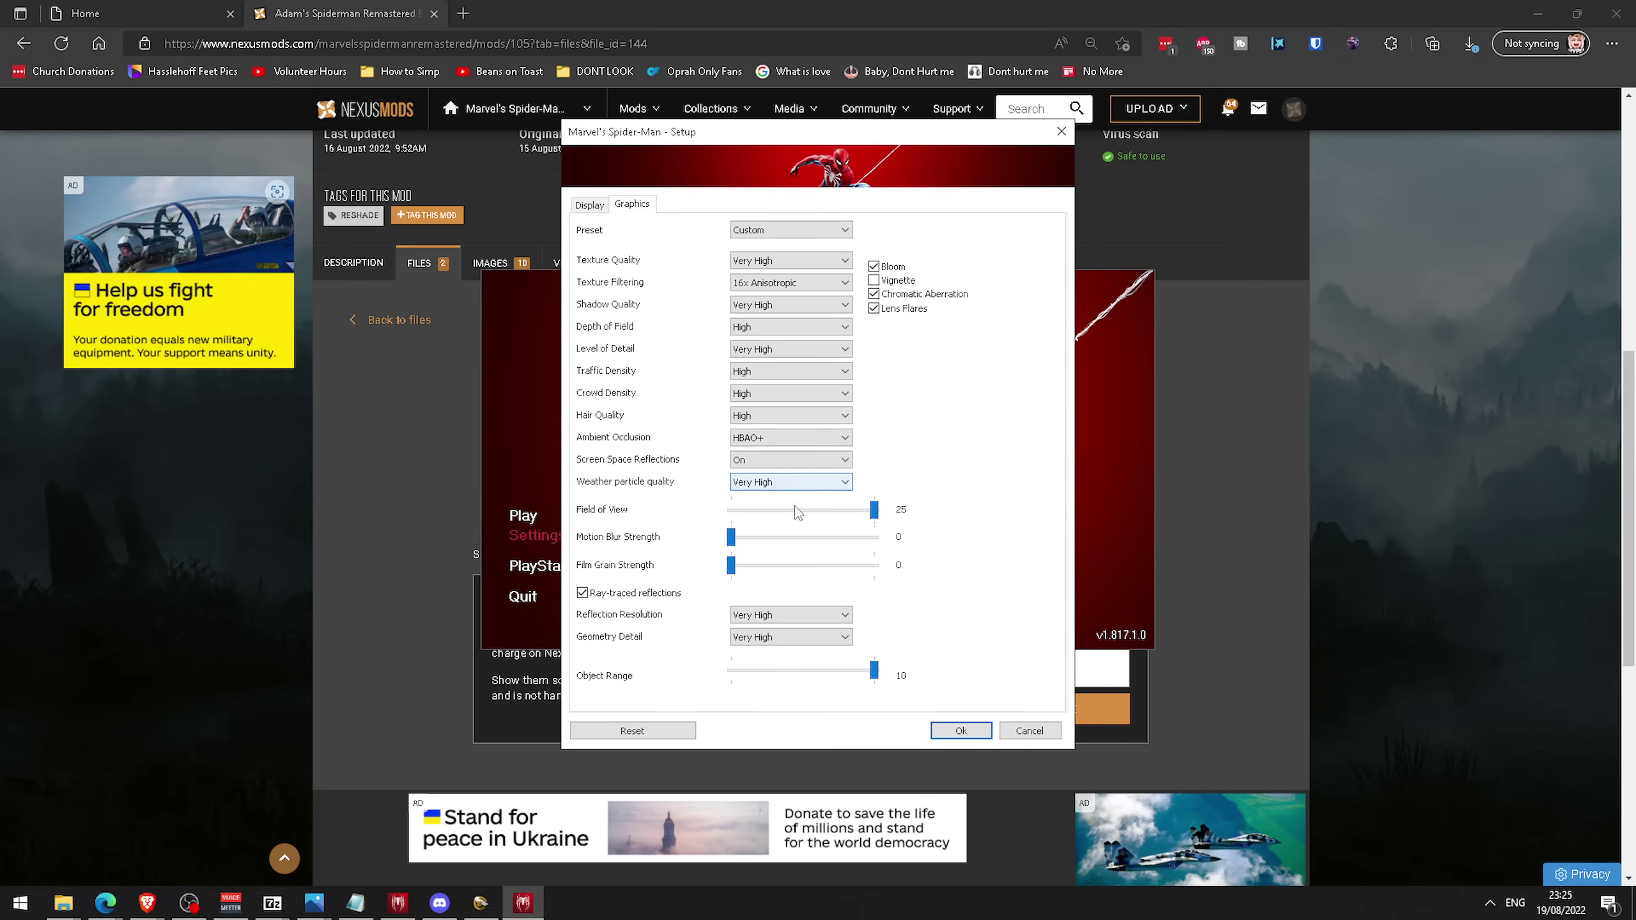
left_click(960, 729)
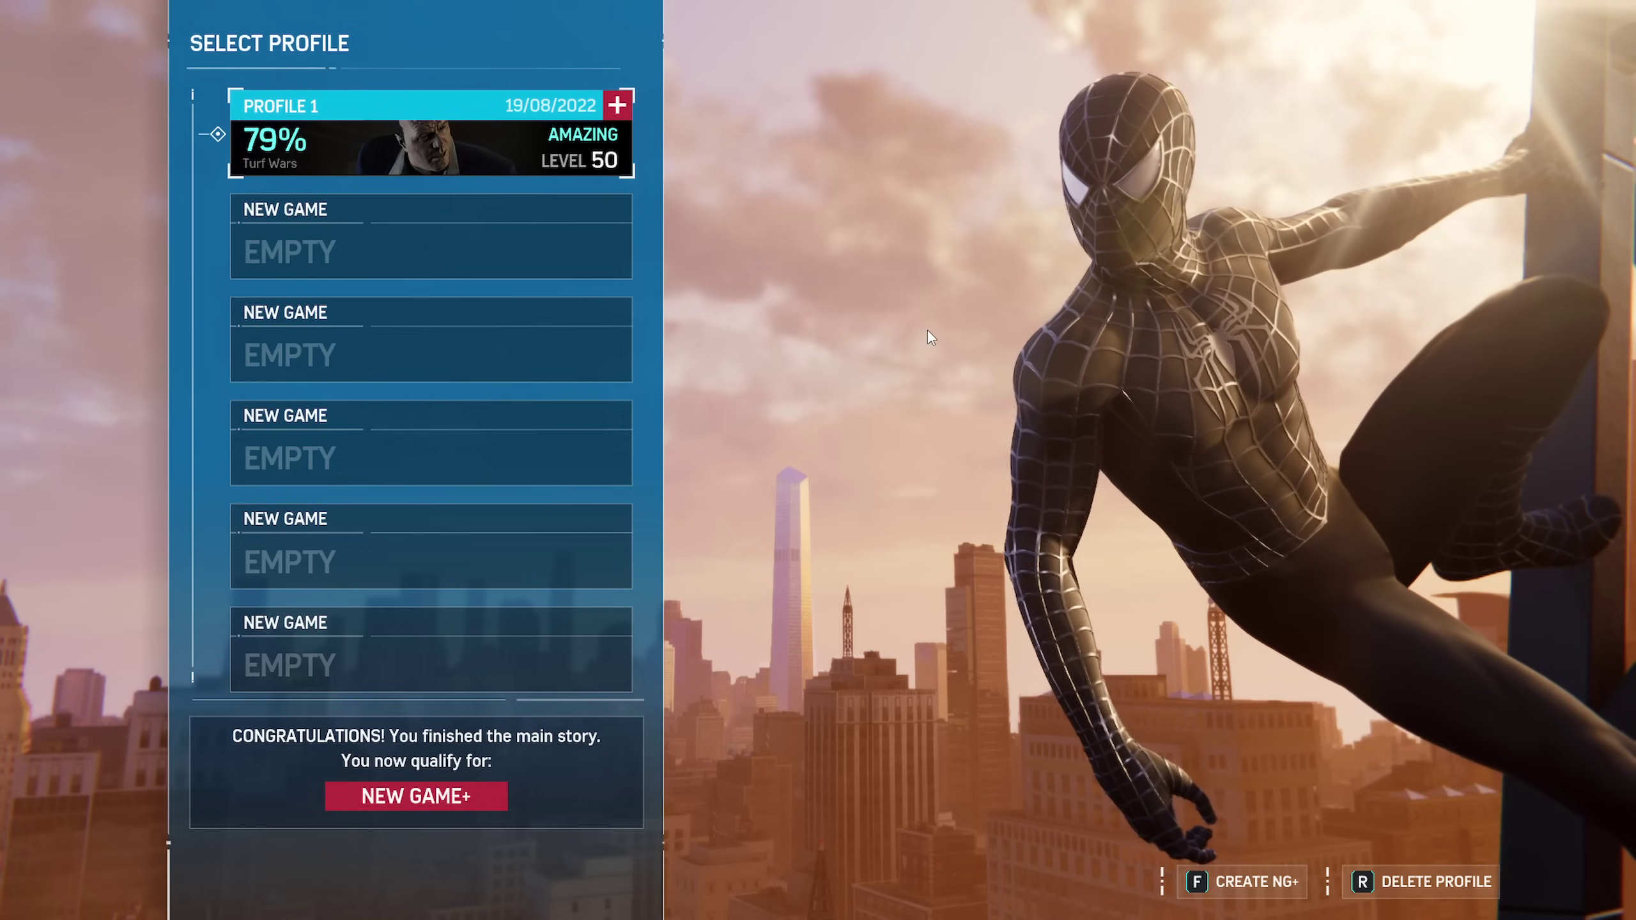
In ReShade's overlay settings, enable before-and-after screenshots plus a separate overlay image
key("Home")
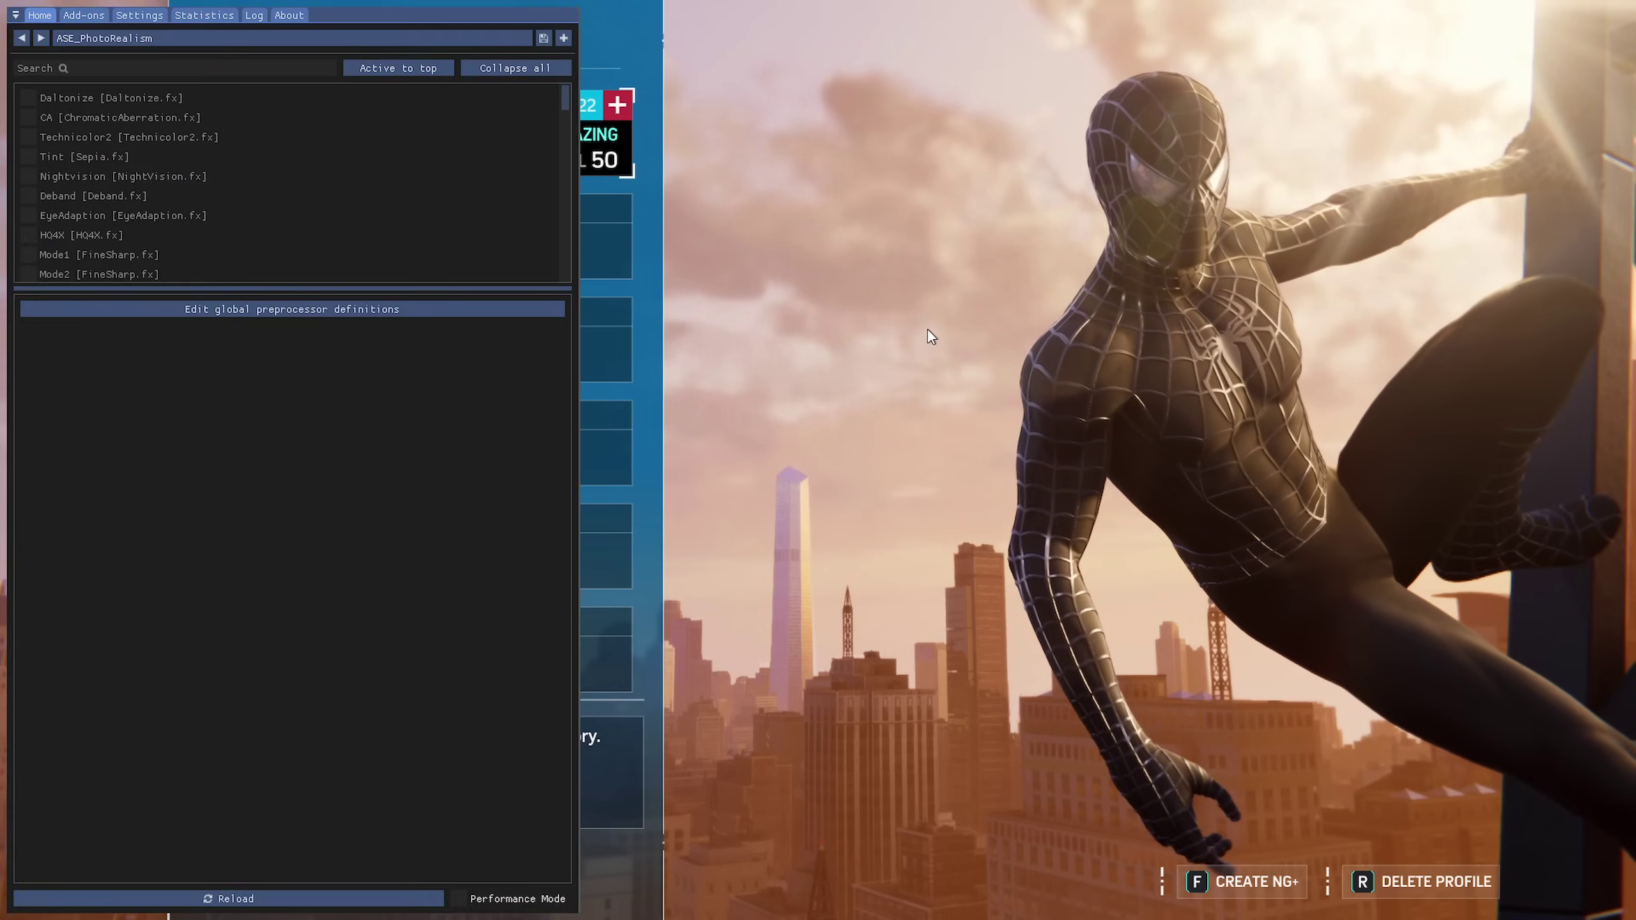
left_click(136, 16)
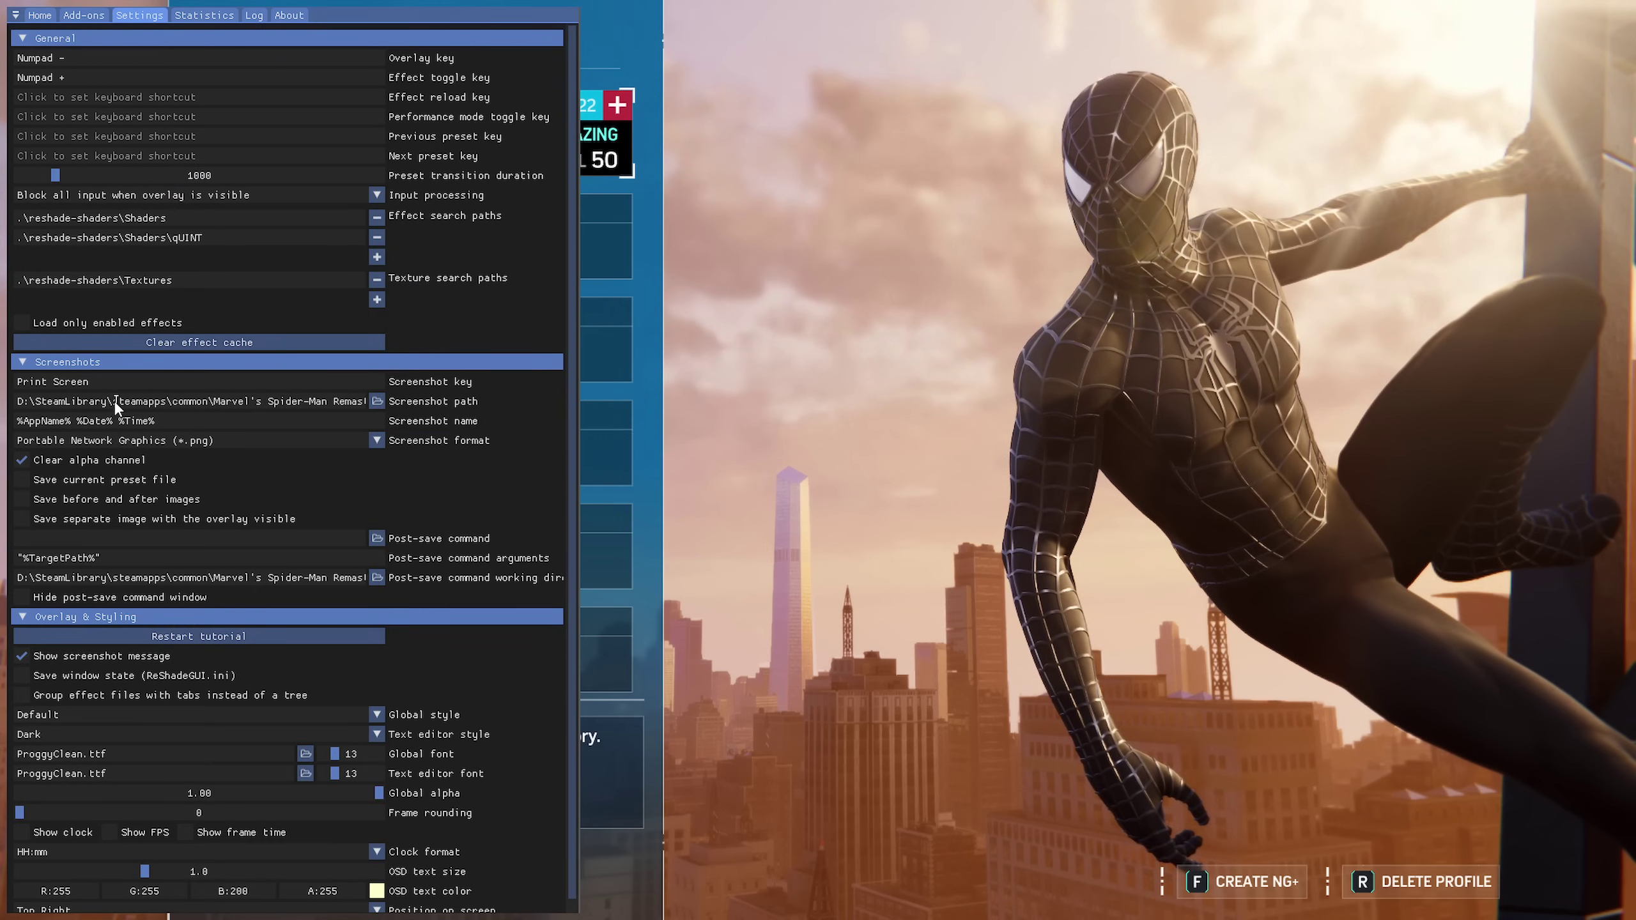
left_click_drag(166, 401, 452, 398)
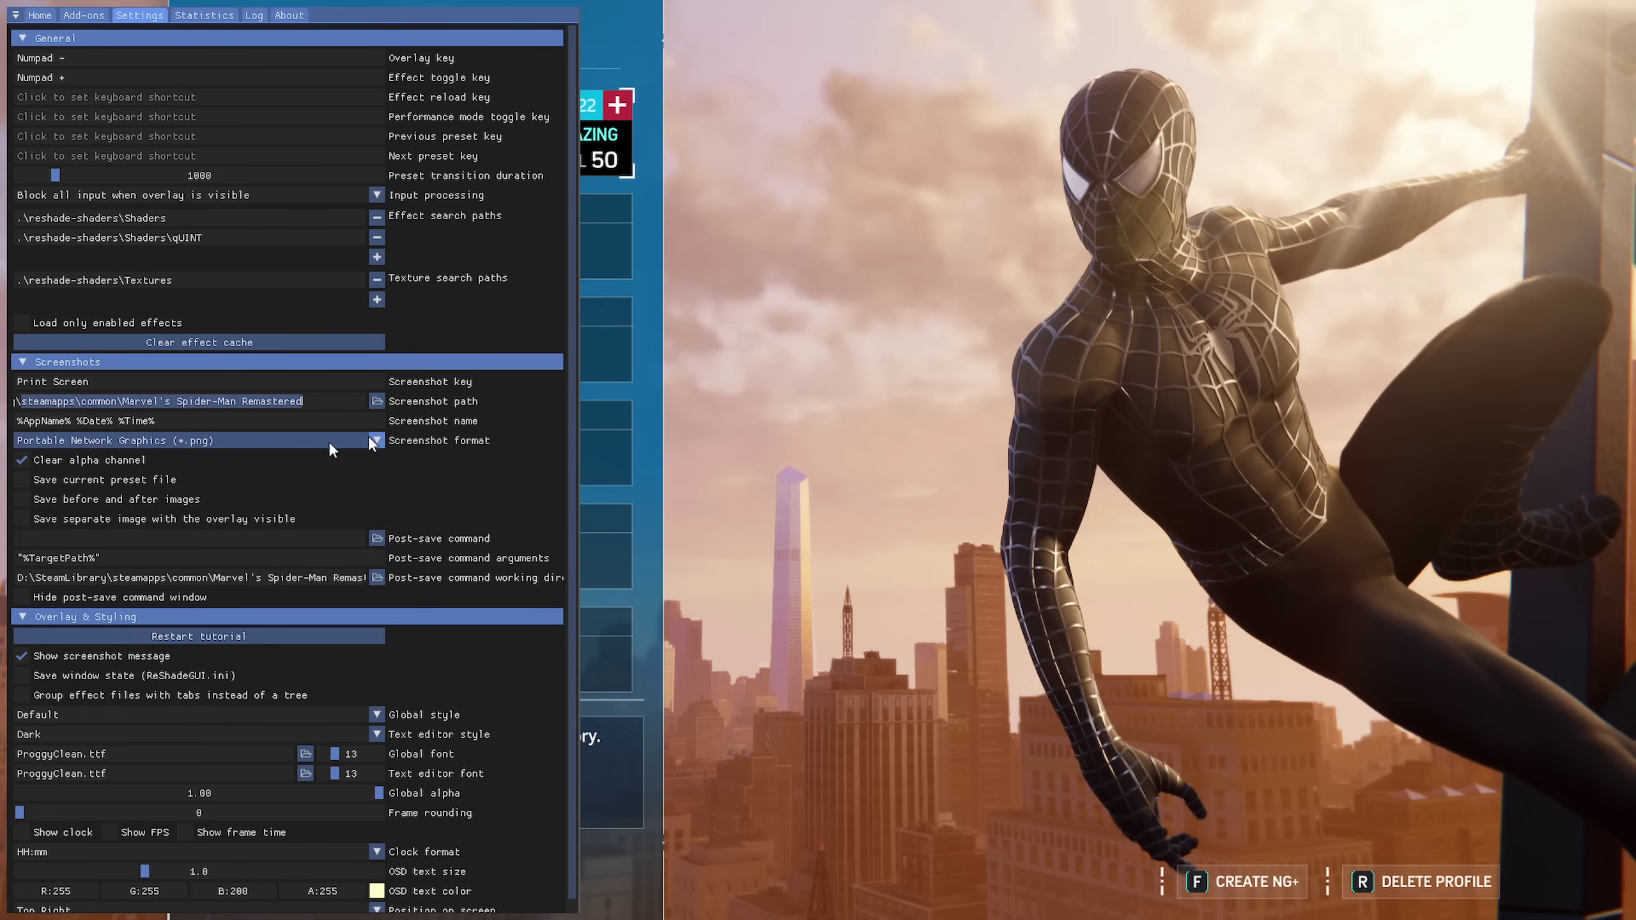
left_click(80, 496)
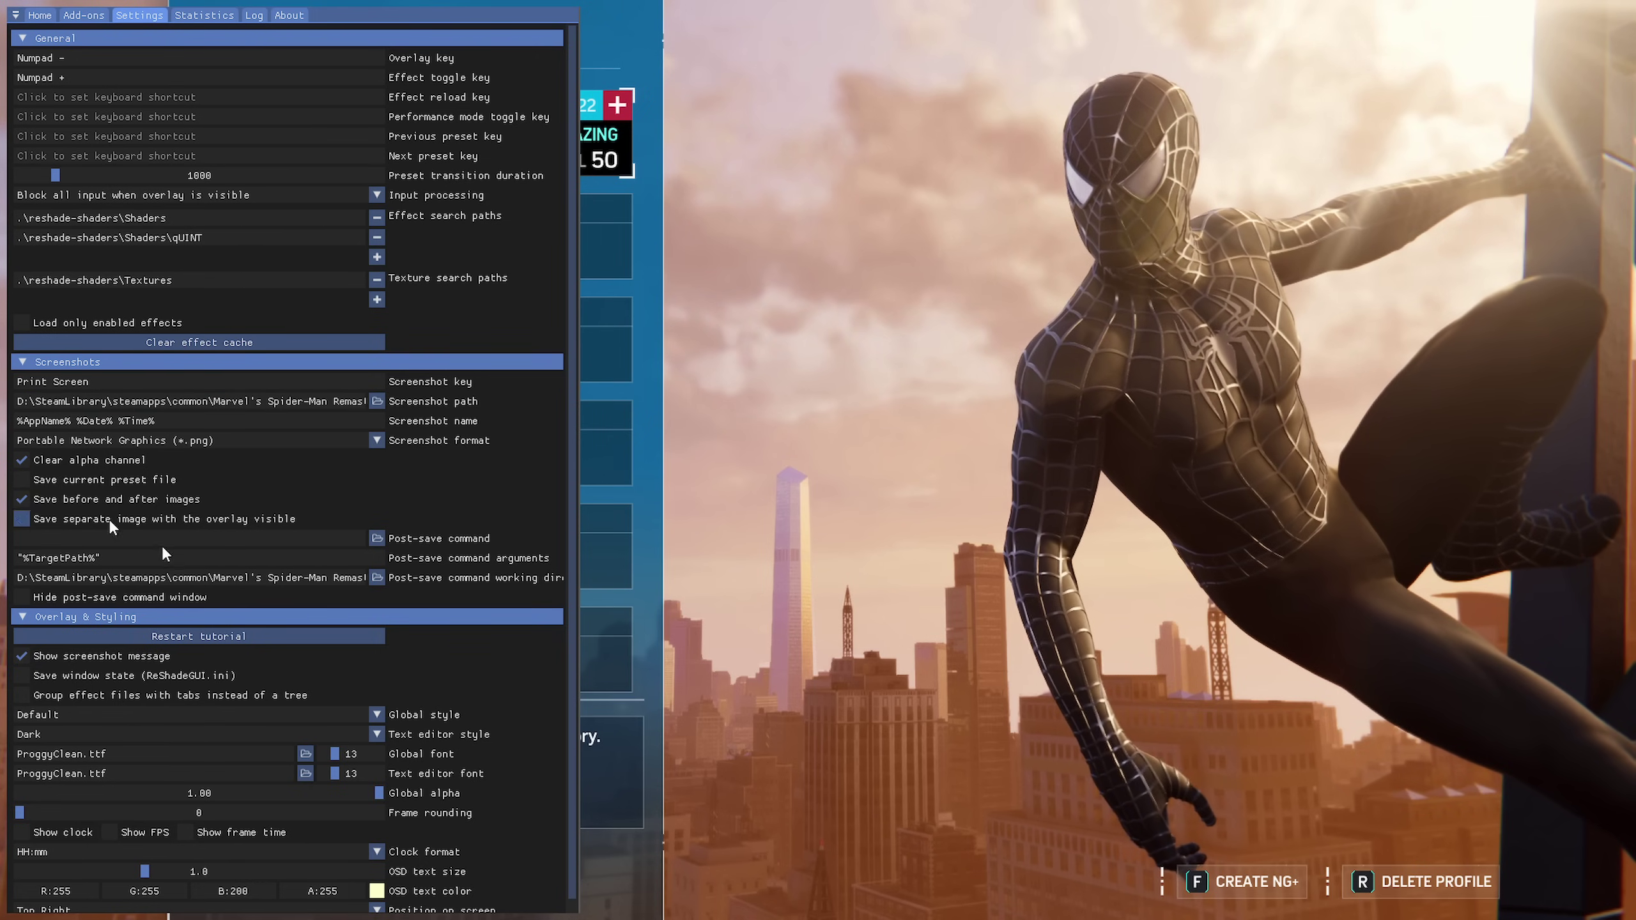
left_click(171, 520)
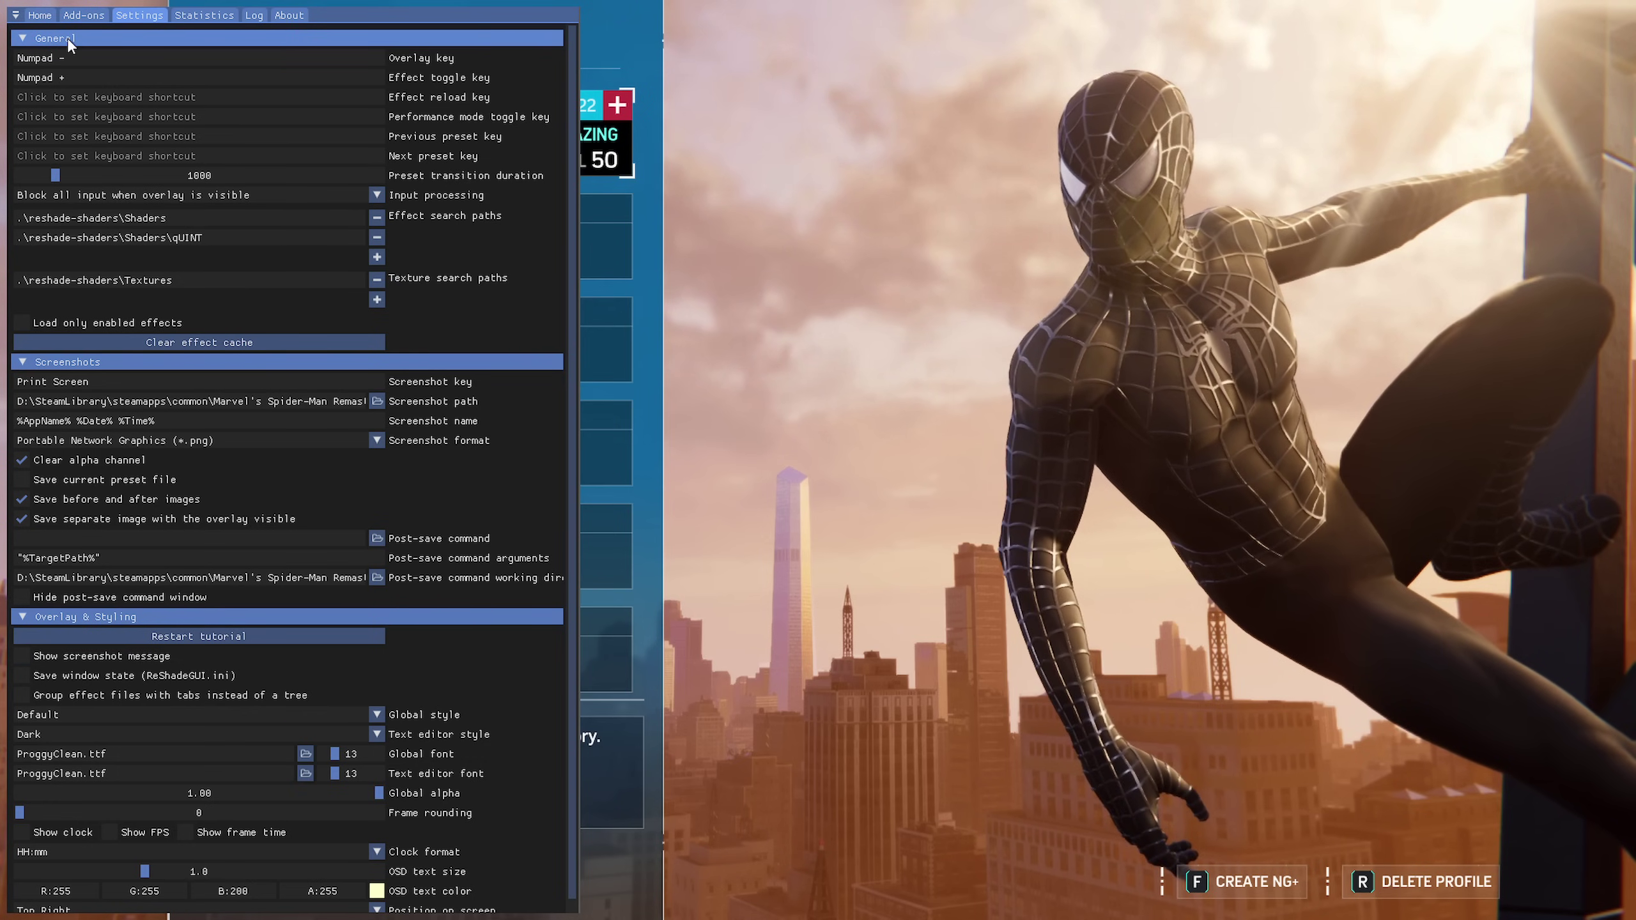
Load ASE_Cinematic.ini as the active preset from the Home tab, then hide the overlay
left_click(42, 18)
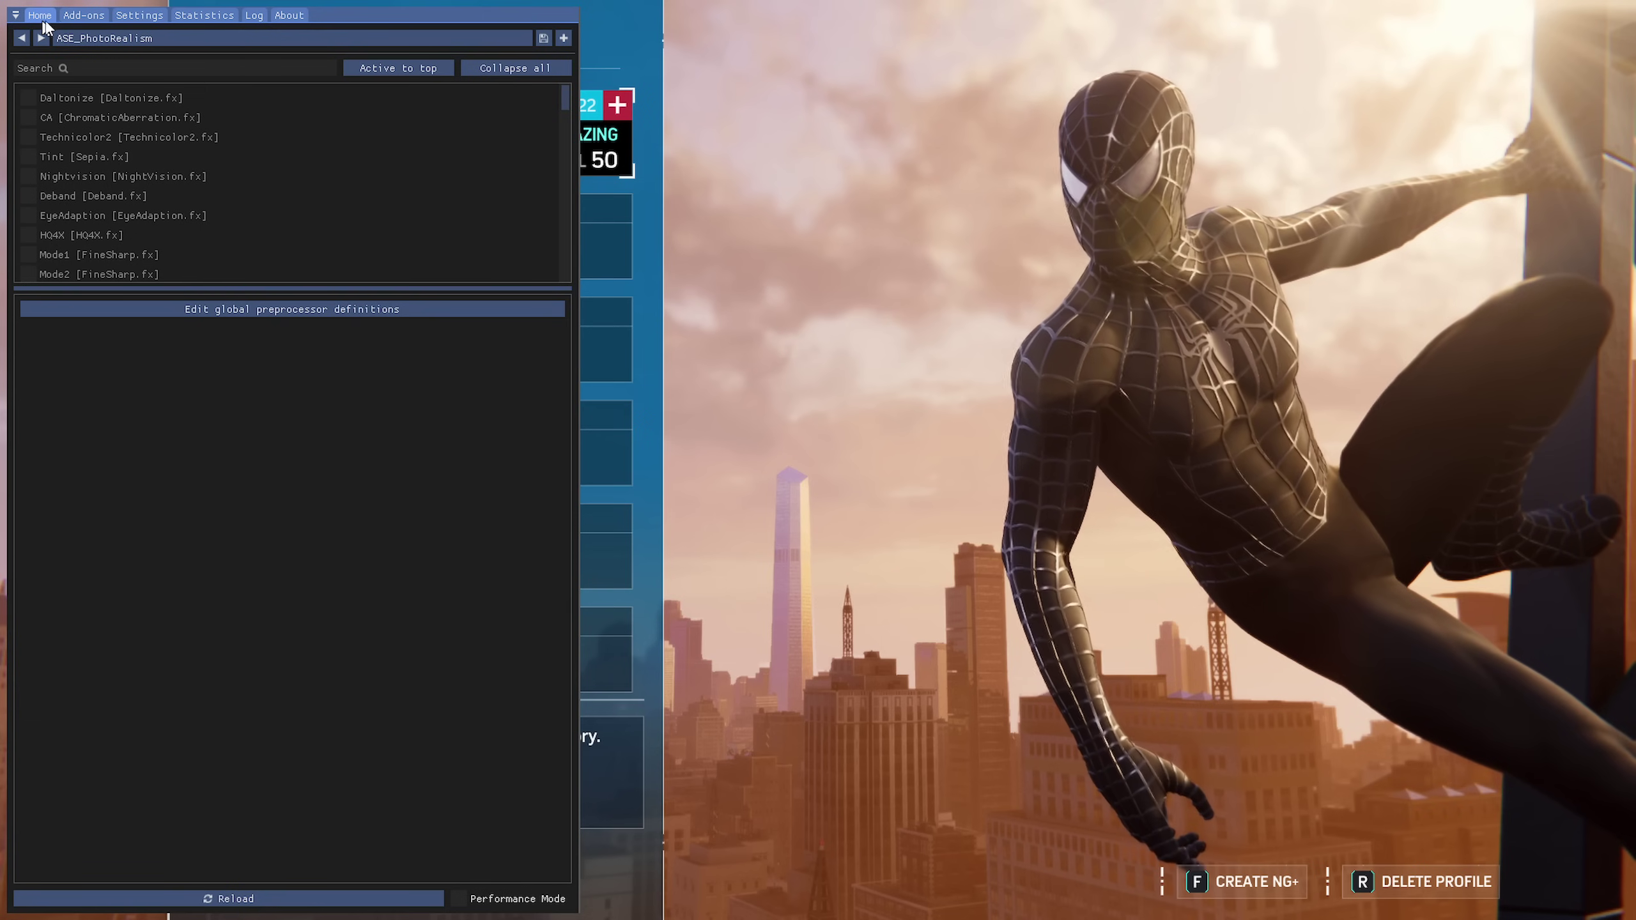
left_click(107, 38)
scroll(164, 162, "down", 2)
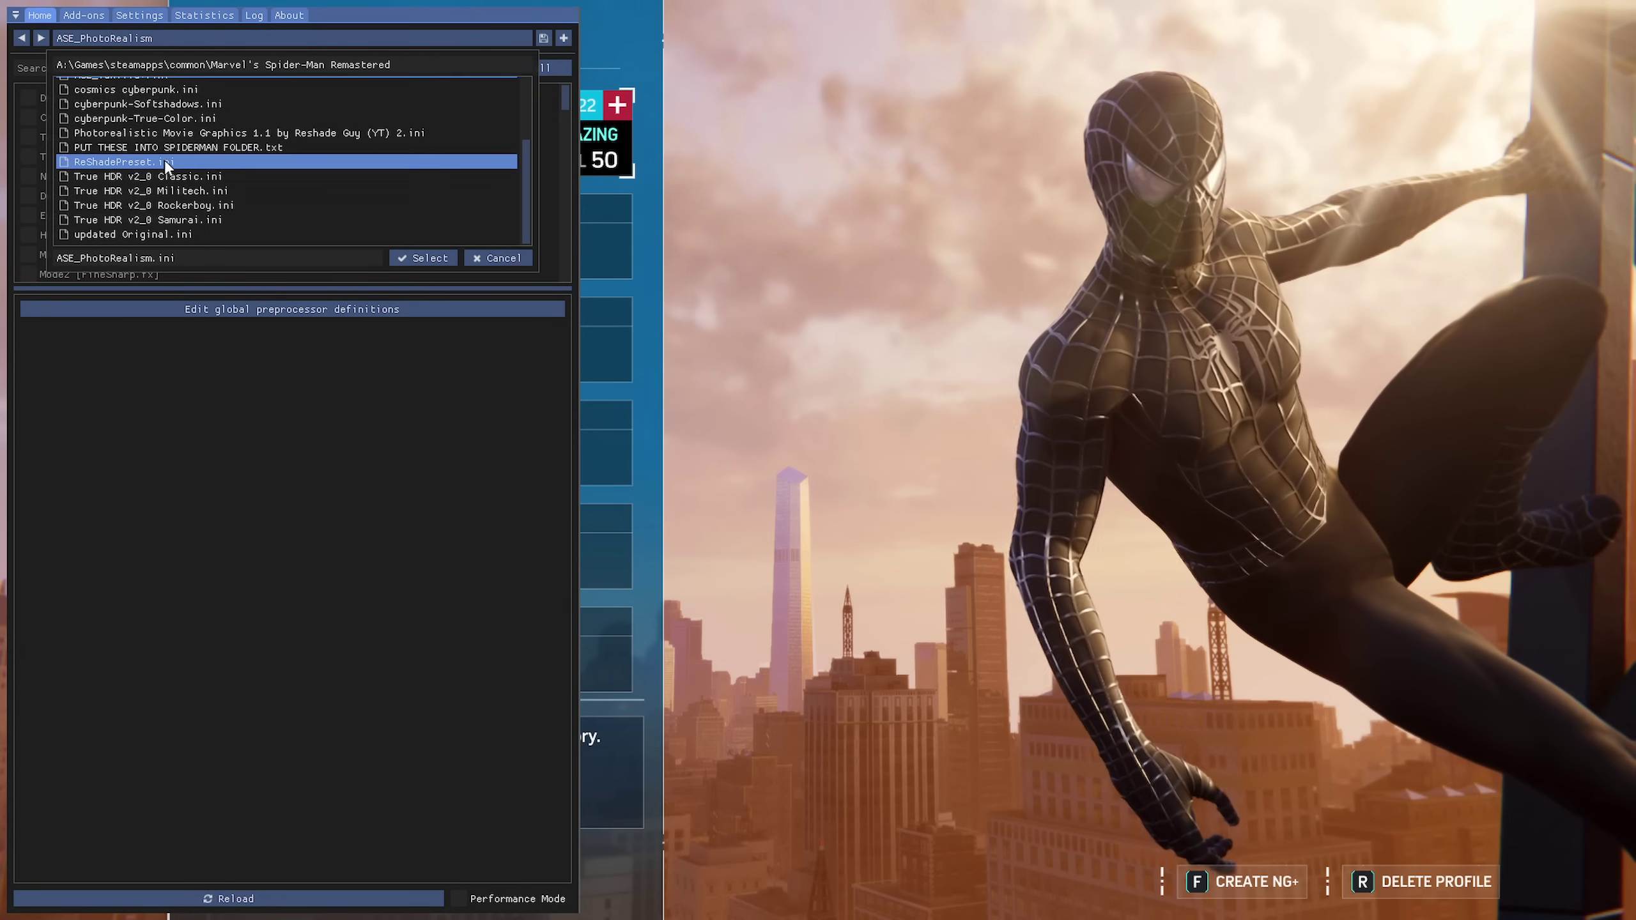
scroll(230, 165, "up", 3)
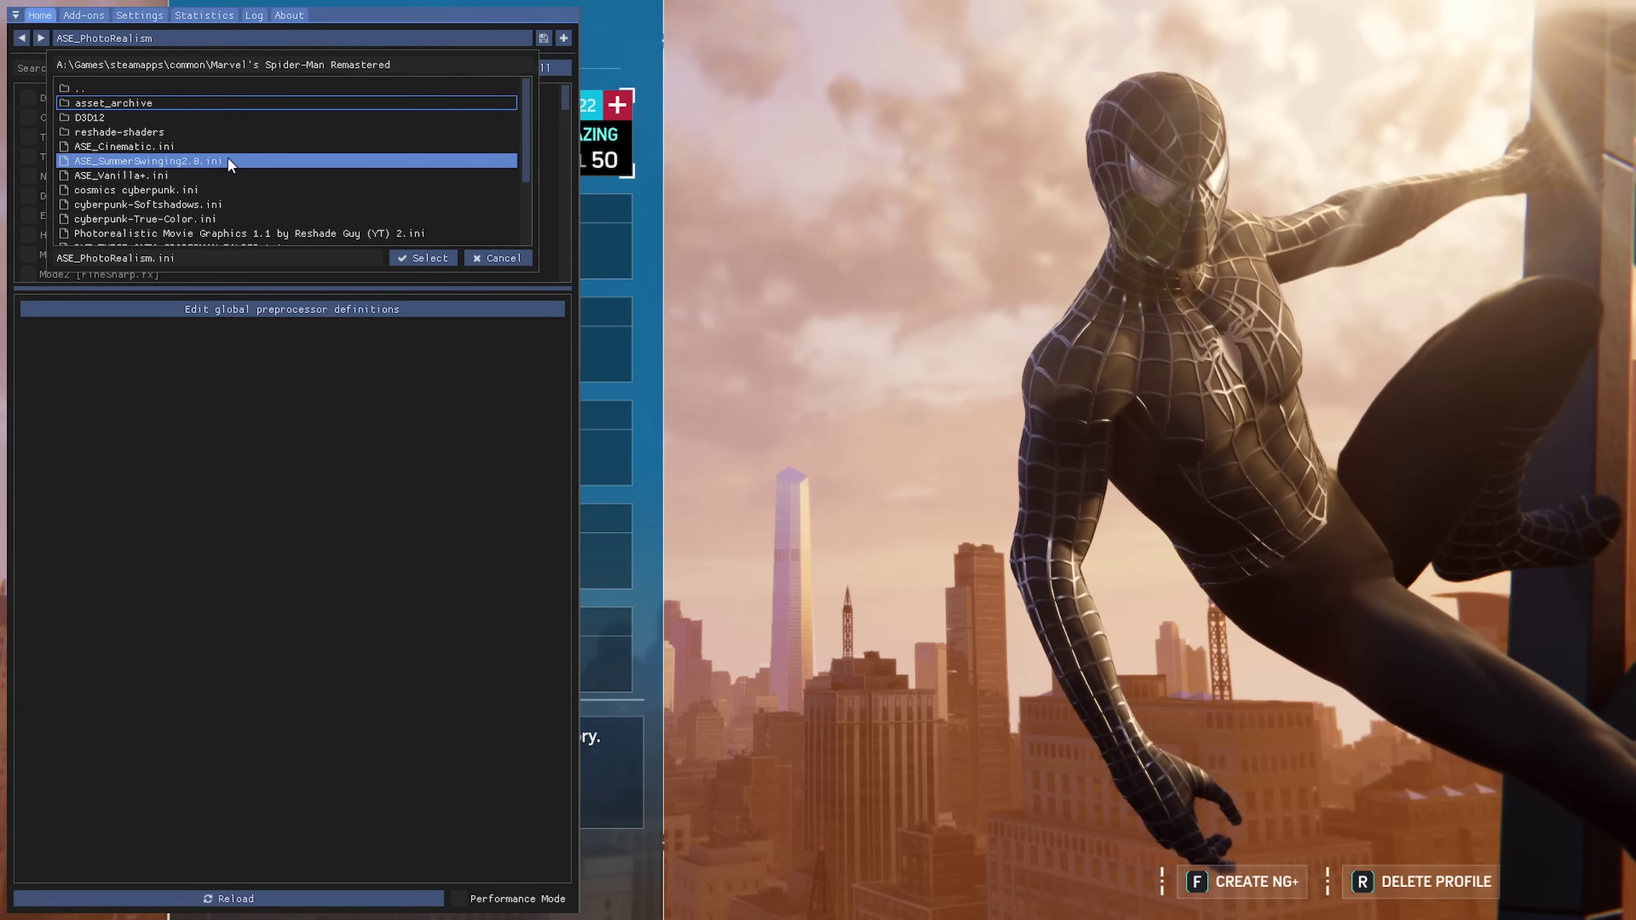
left_click(225, 147)
left_click(429, 256)
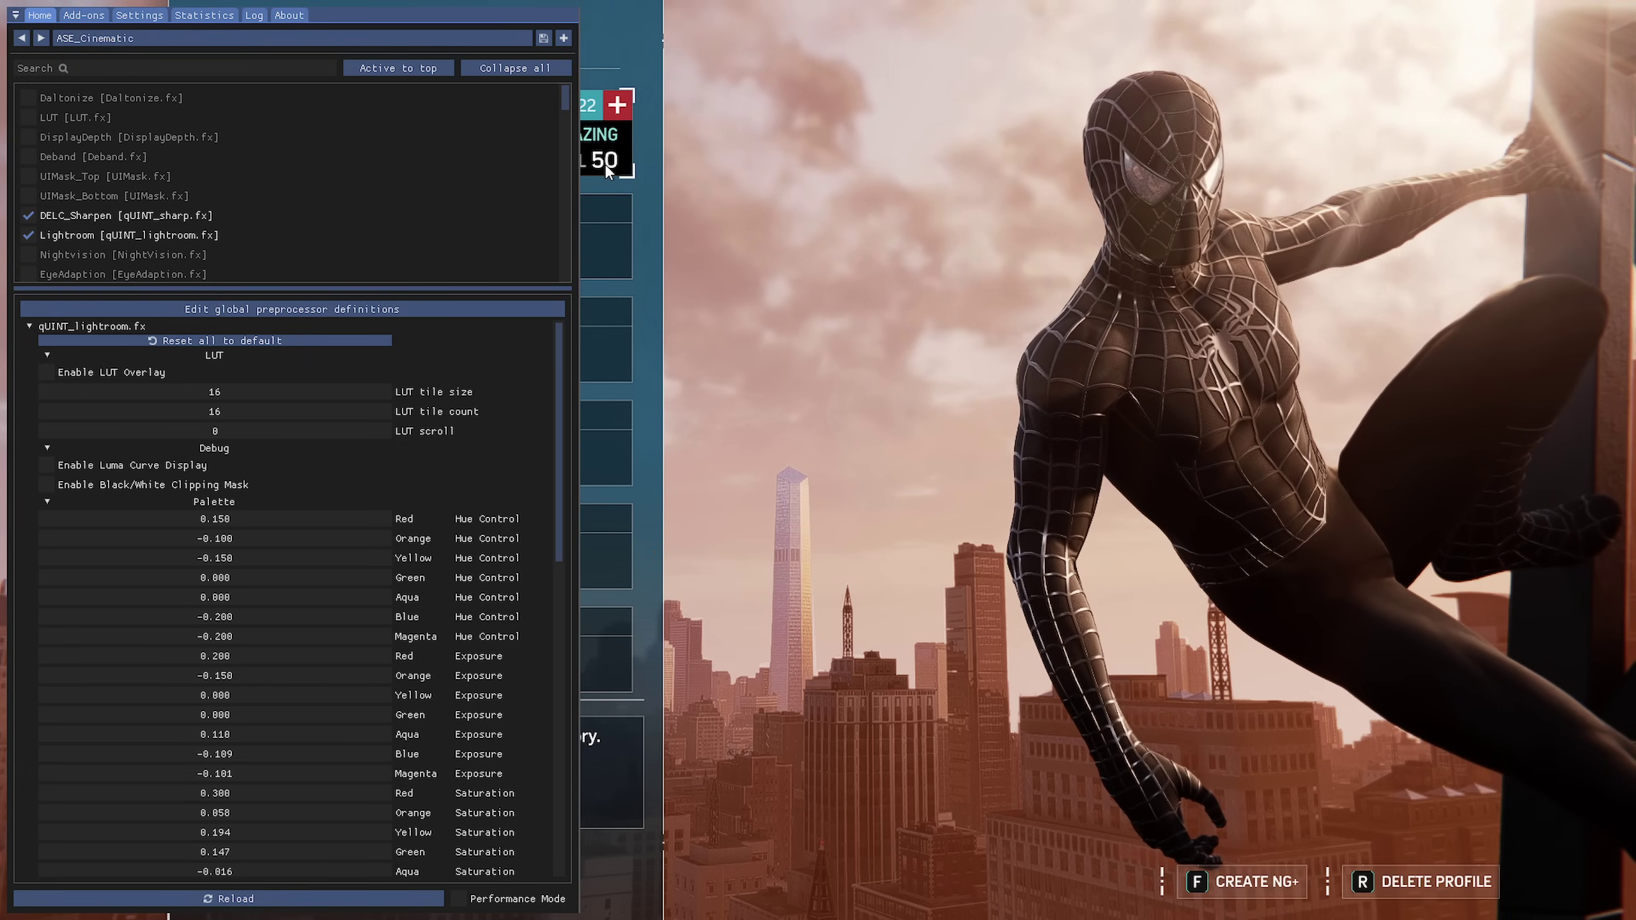
key("Home")
Load the existing save and fight the casino thugs, dropping from the beam onto them
left_click(548, 148)
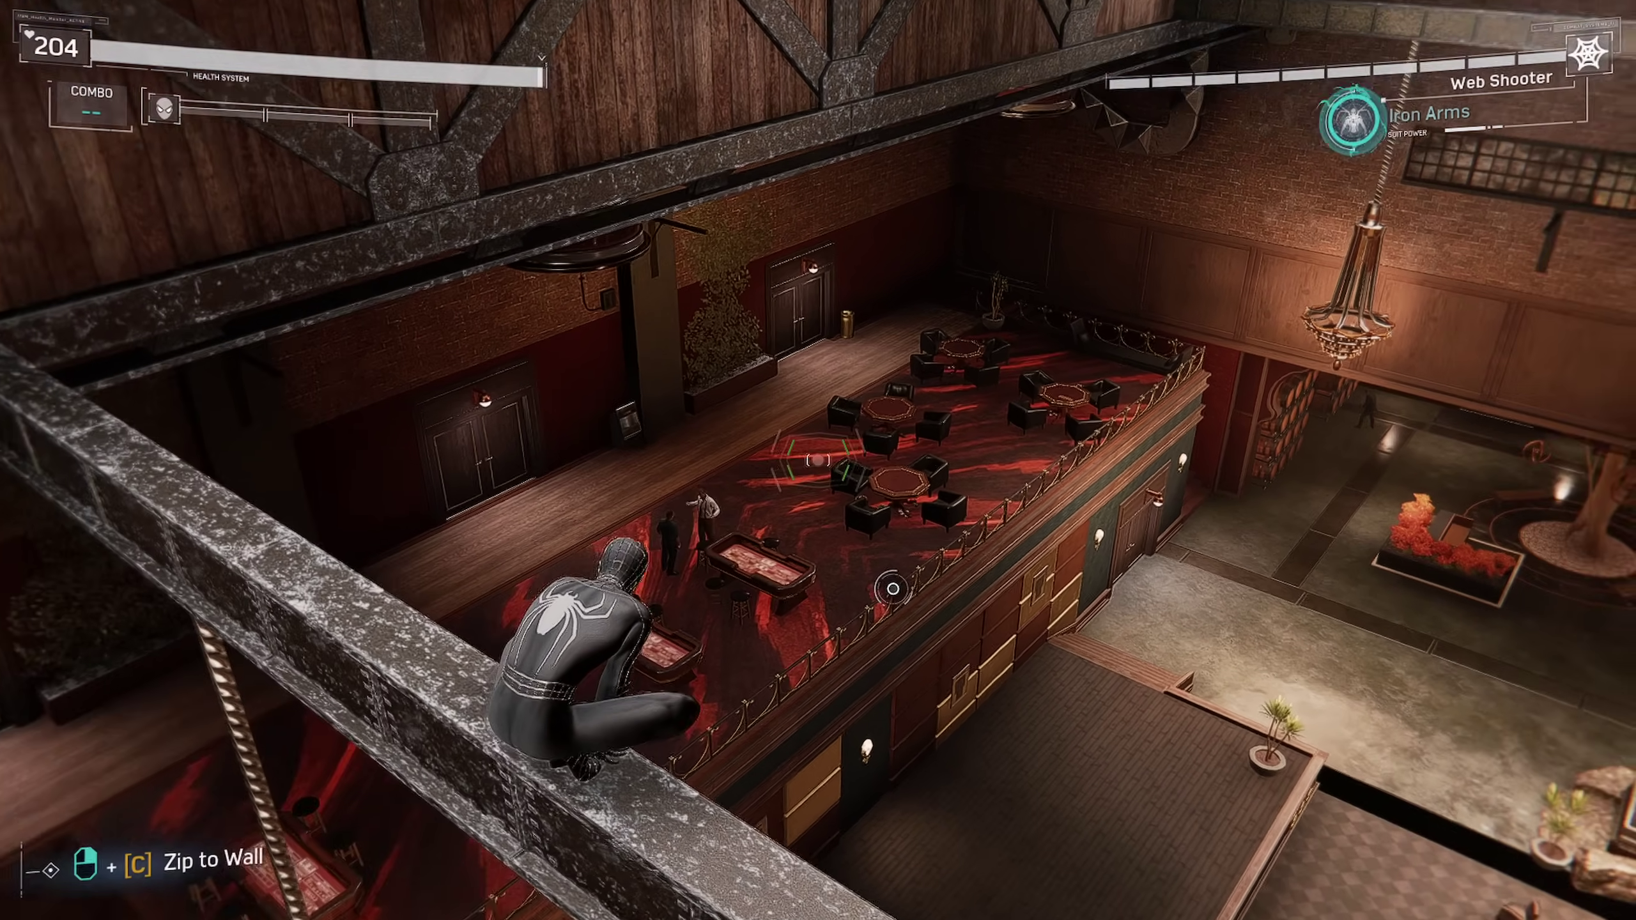
key("w")
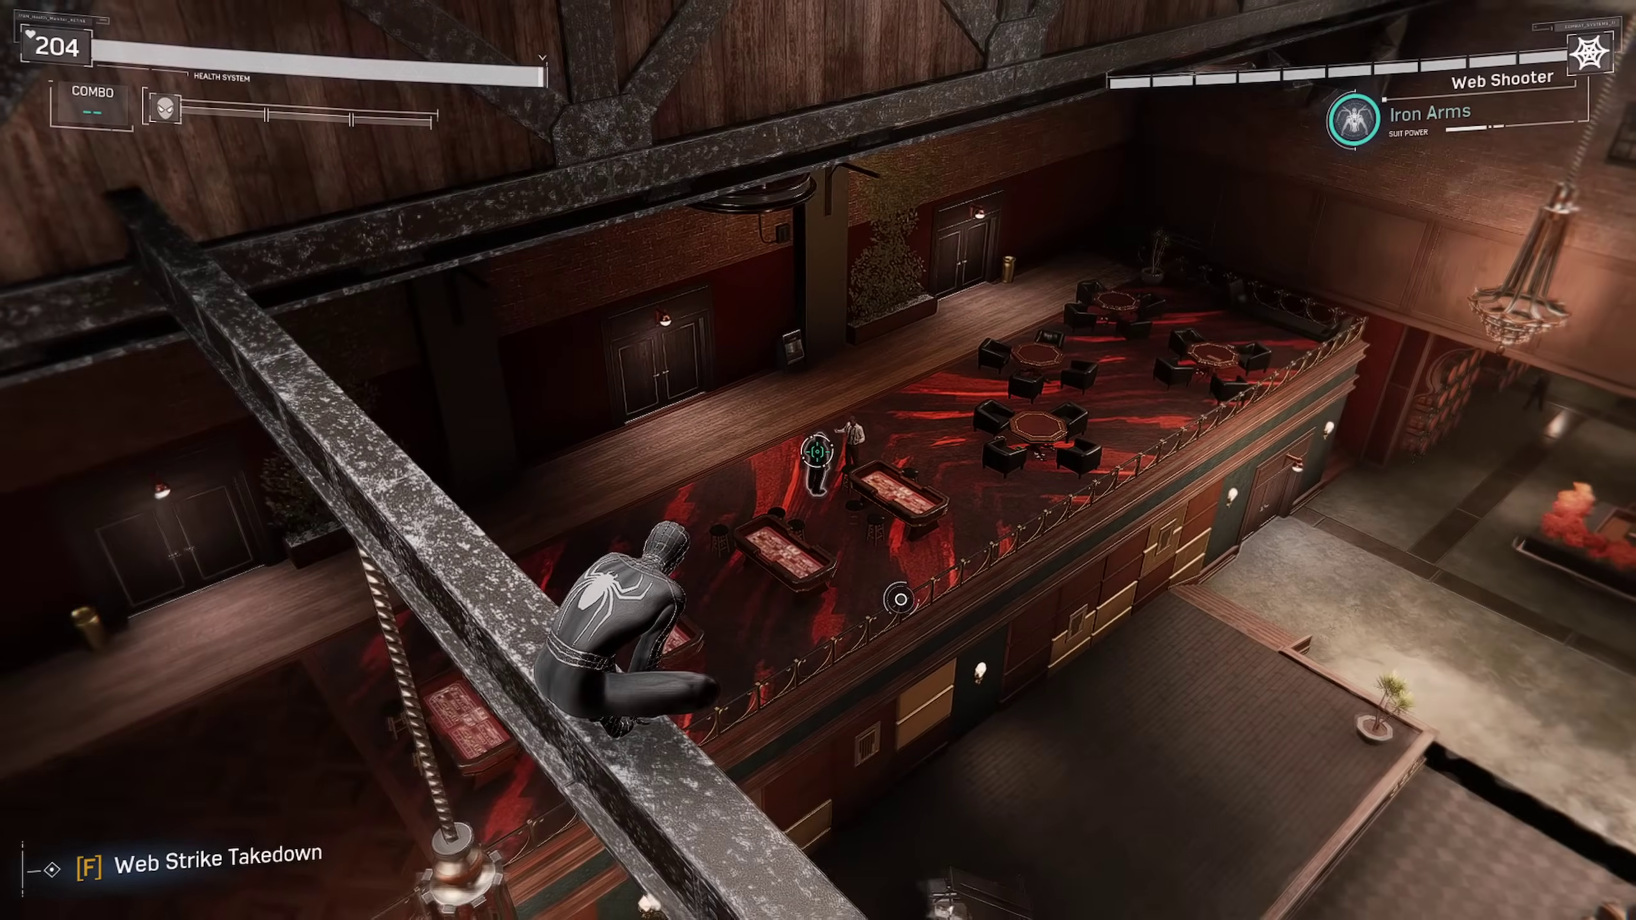
key("f")
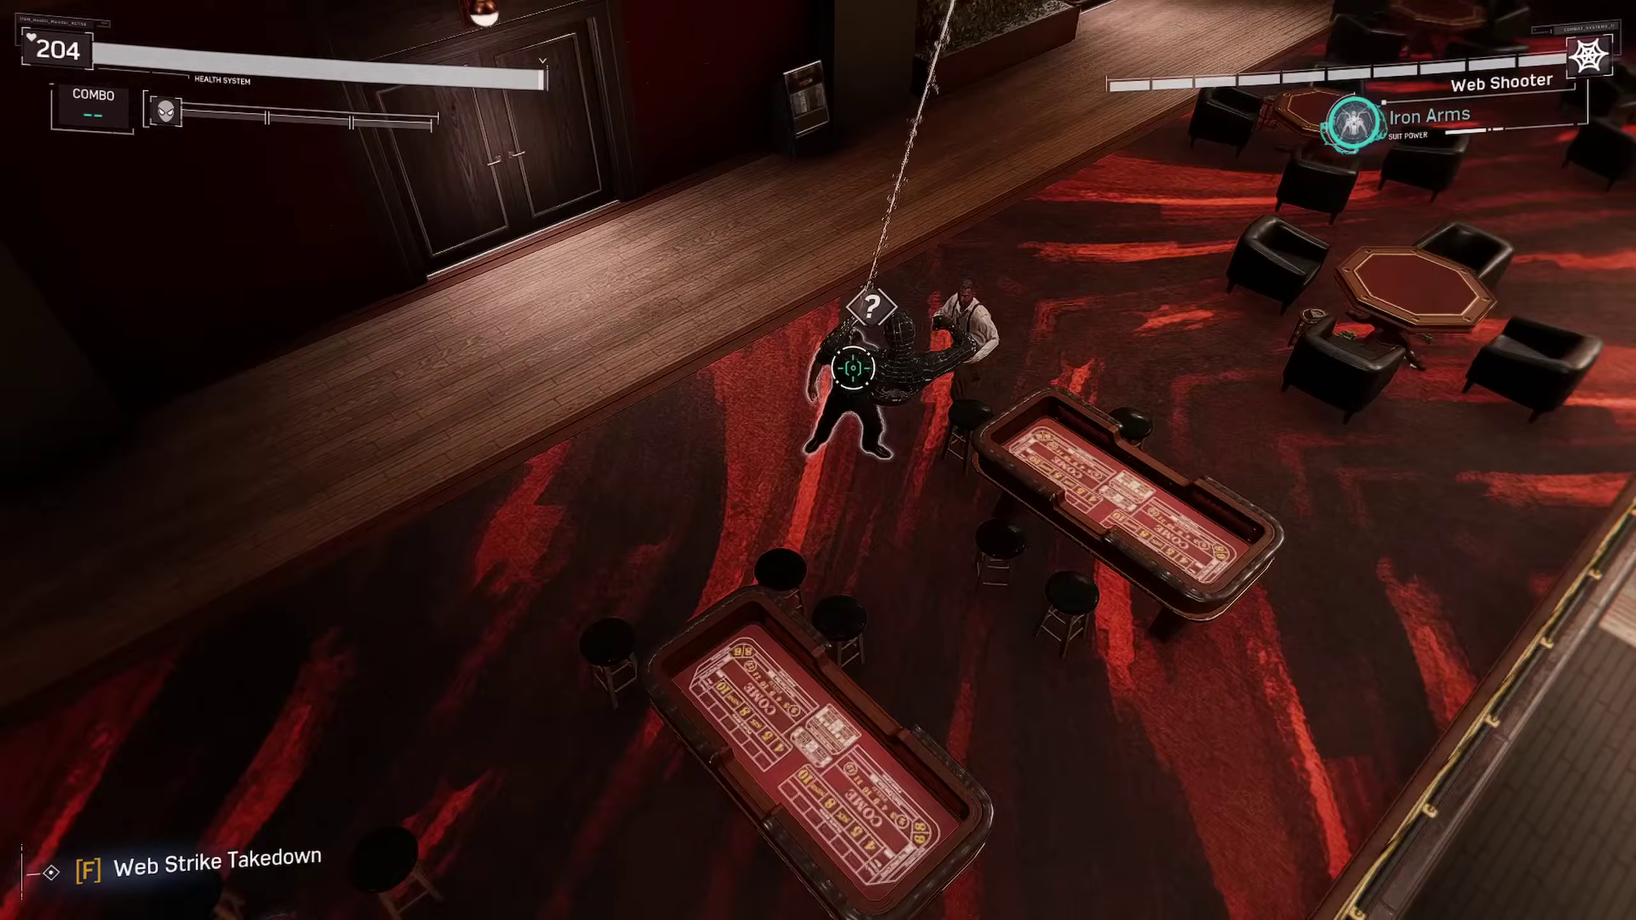
key("f")
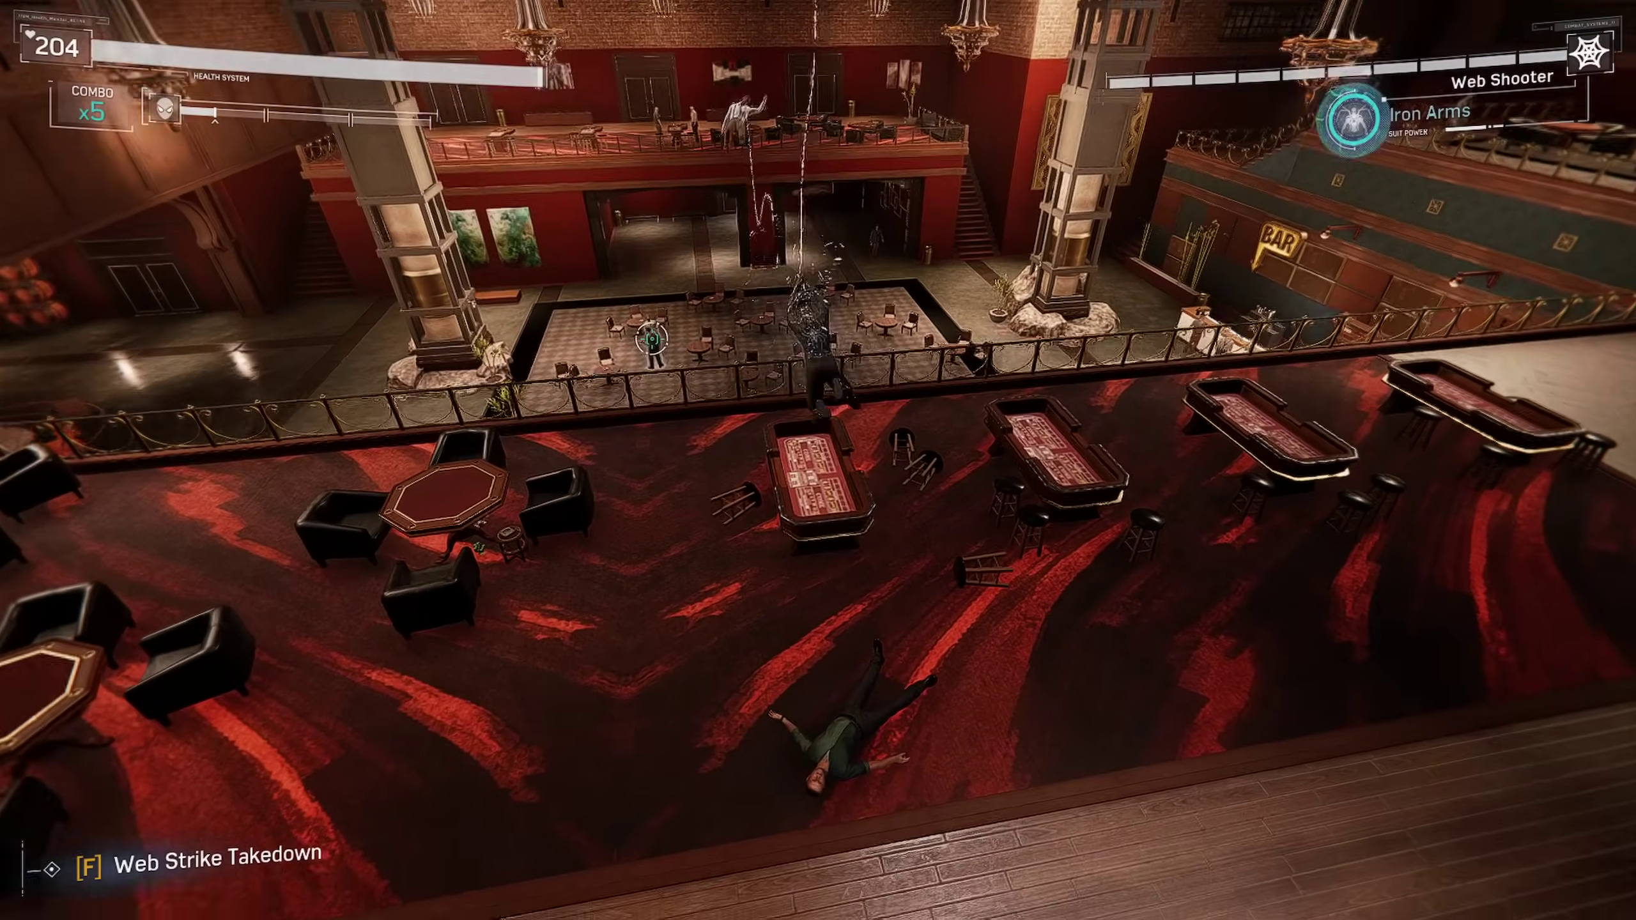
key("f")
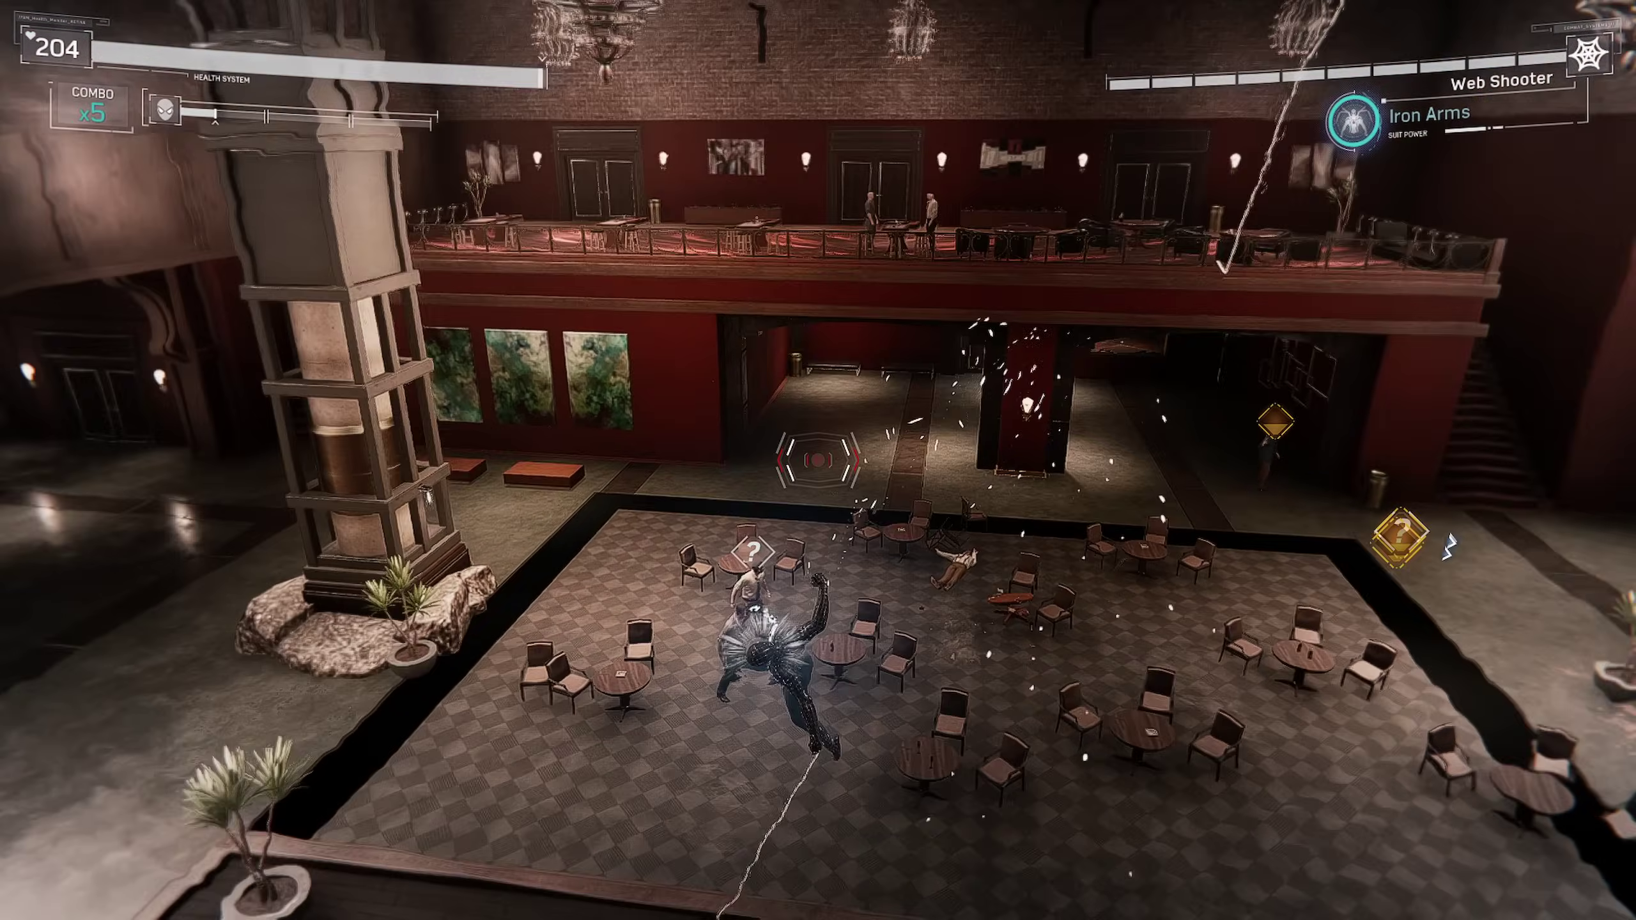
key("space")
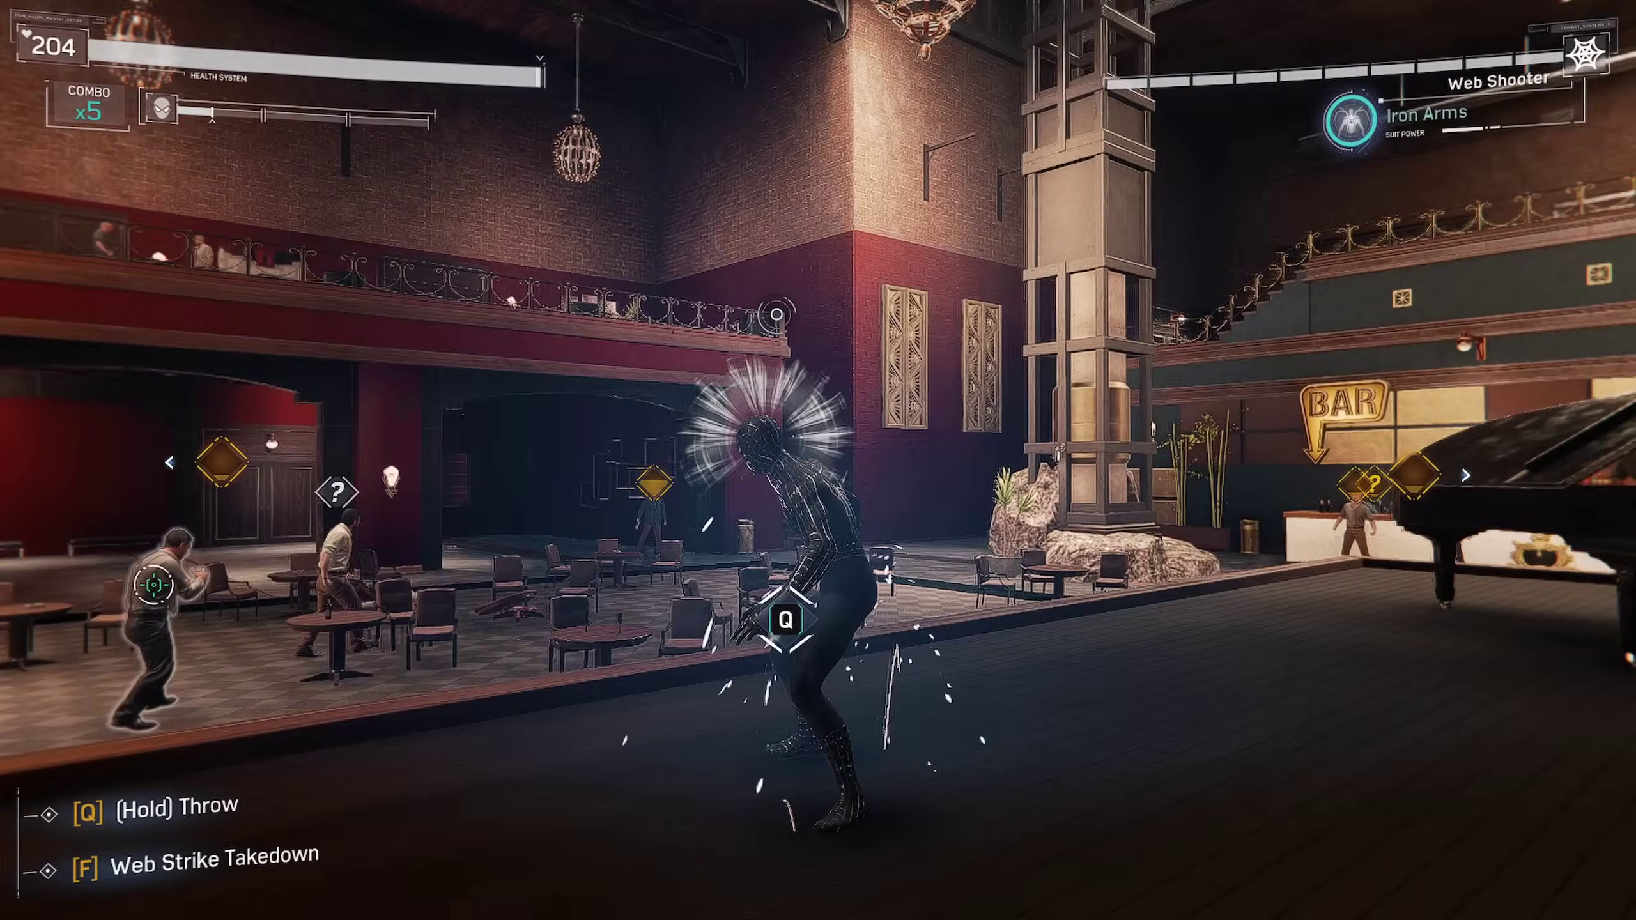